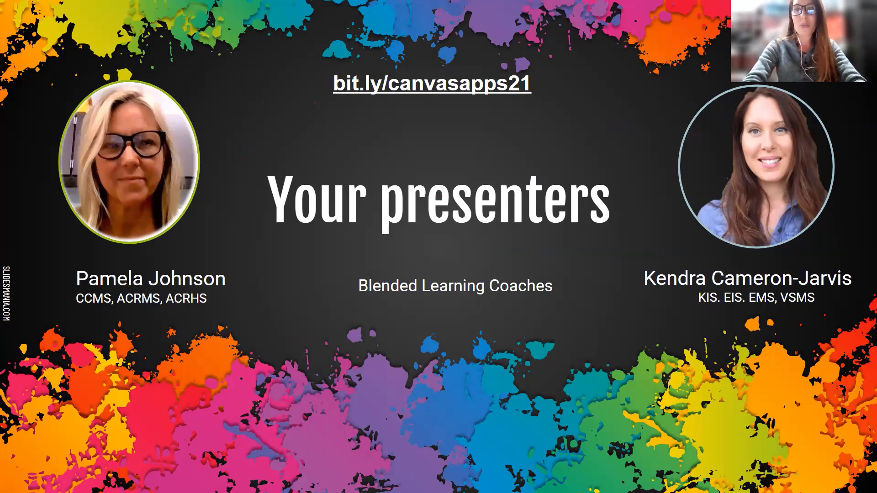
Advance the slideshow from the presenters slide through the Learning Targets slide
mouse_move(56, 478)
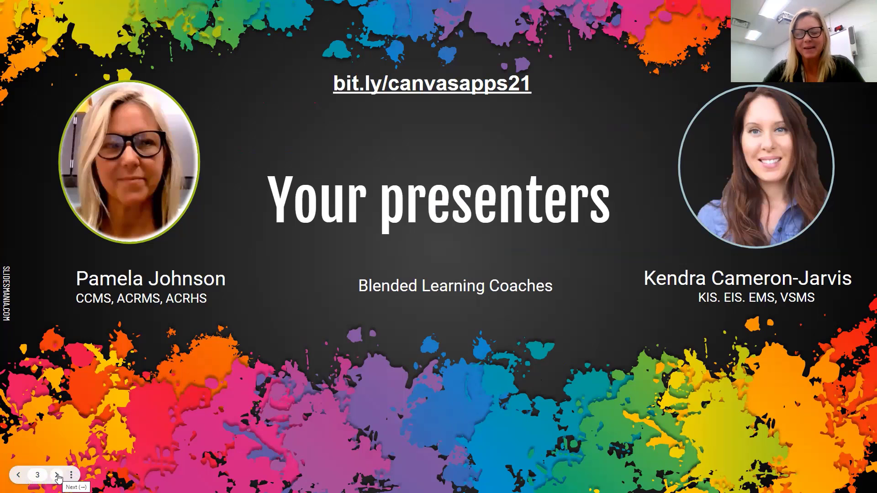
left_click(57, 476)
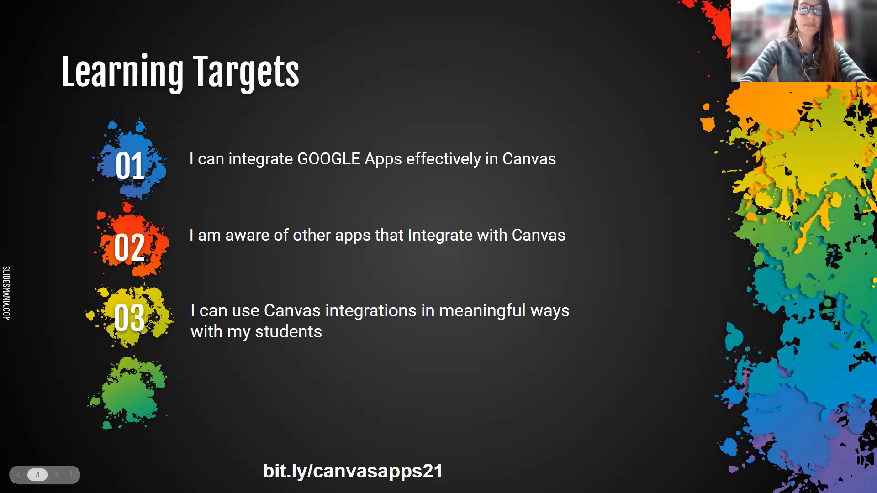
key("Right")
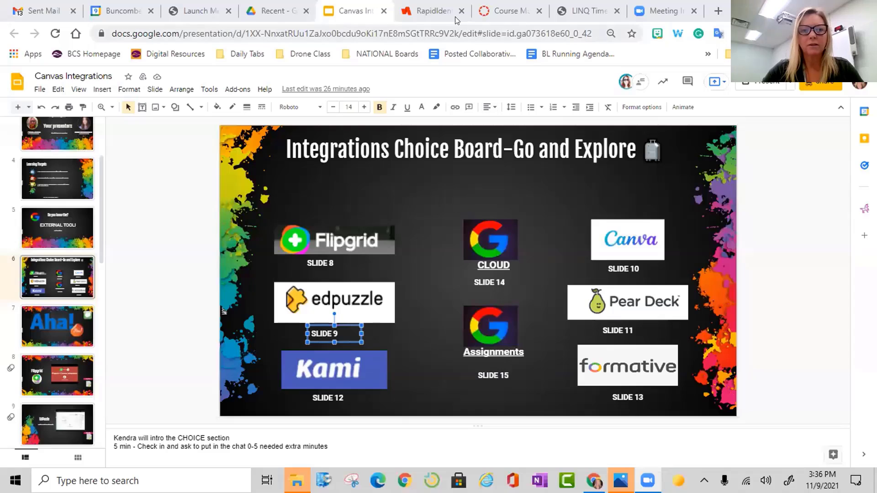
Switch to the Canvas course modules and add a new assignment named "Google Cloud Demo 1" to the GOOGLE INTEGRATION with CANVAS module
left_click(509, 14)
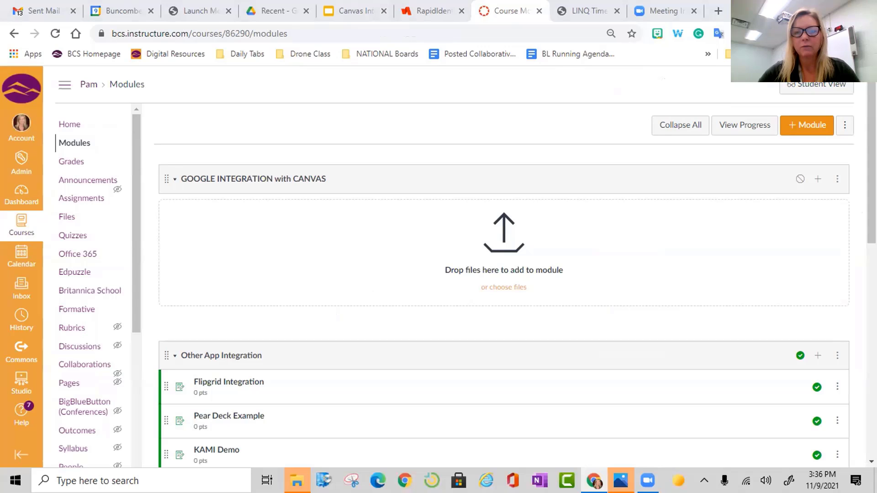
left_click(816, 180)
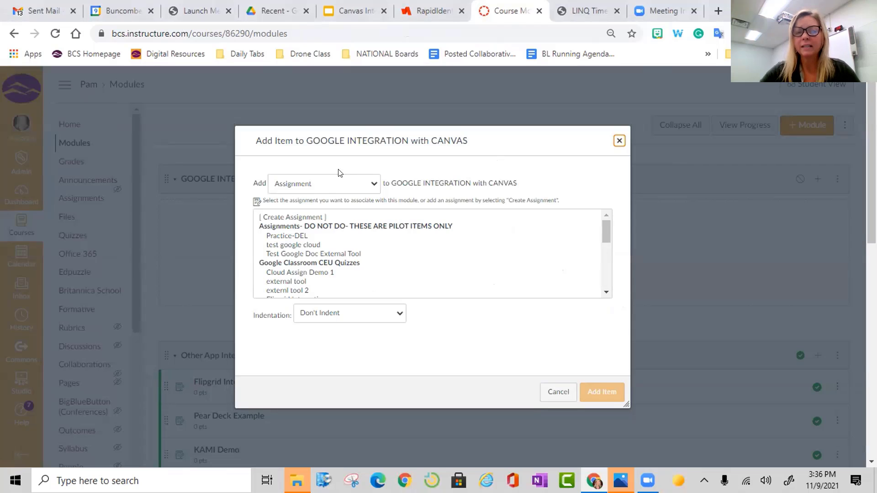
left_click(303, 184)
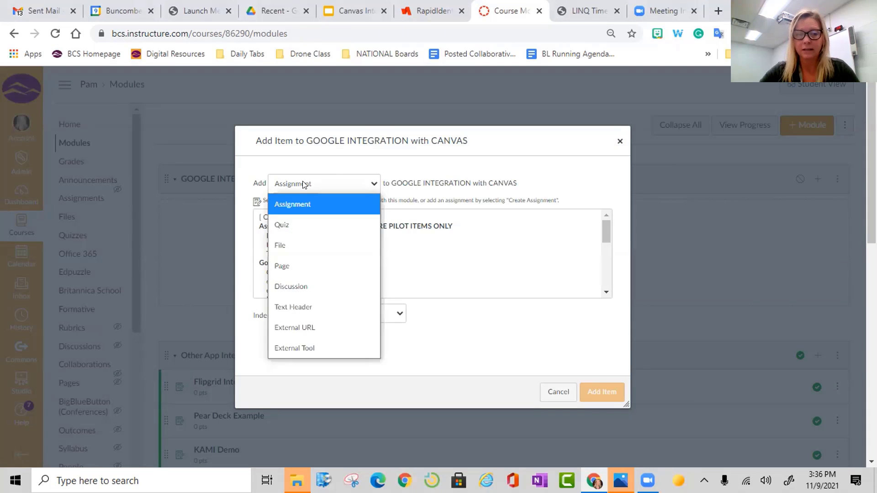
left_click(300, 204)
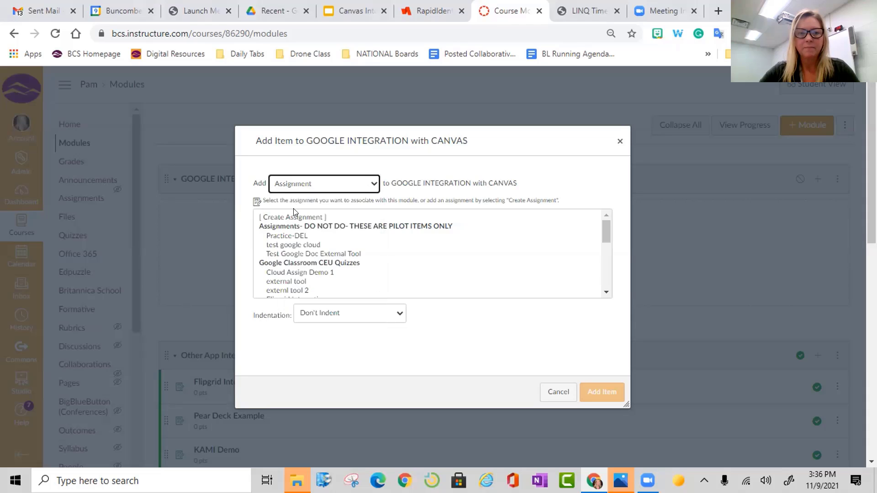
left_click(298, 217)
left_click(334, 310)
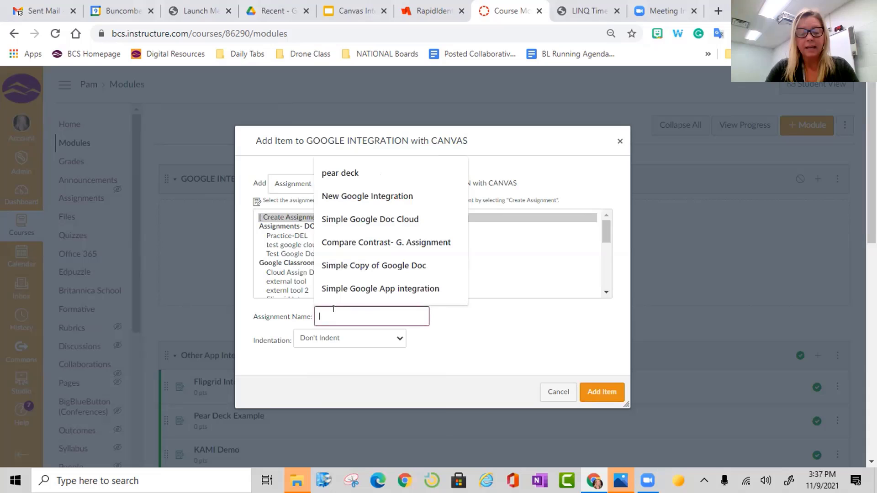
type("Google Cloud De")
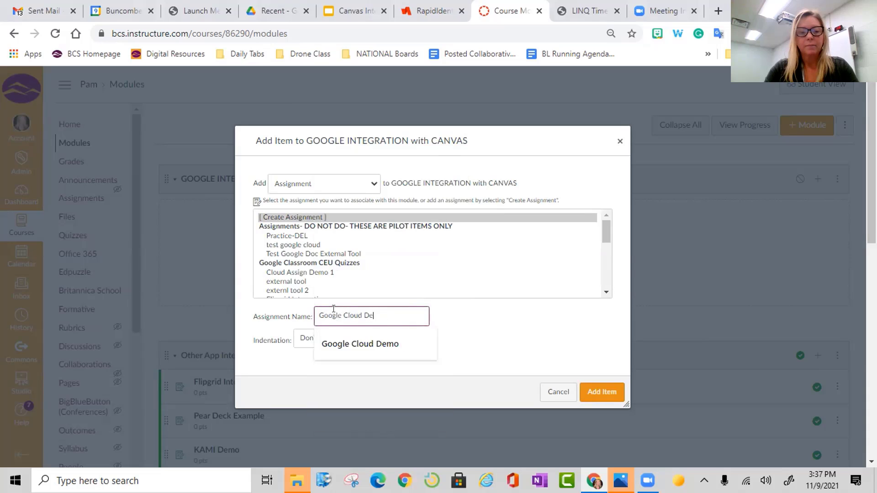
type("mo 1")
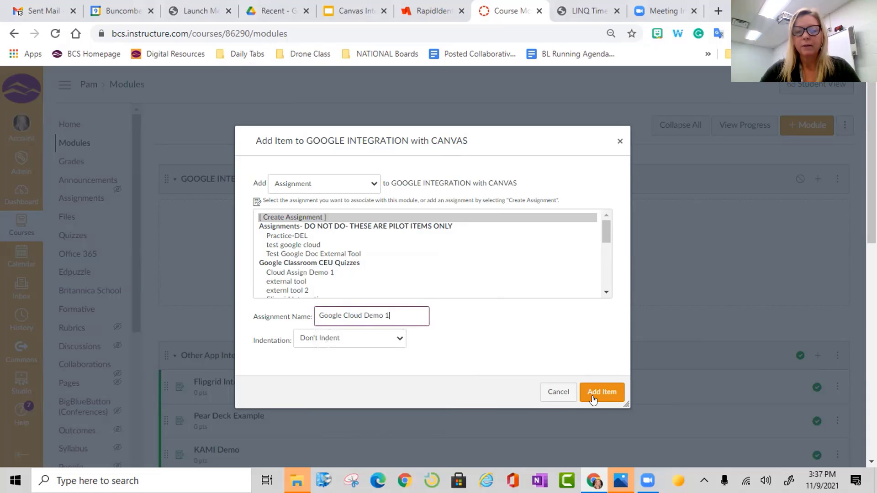
left_click(592, 401)
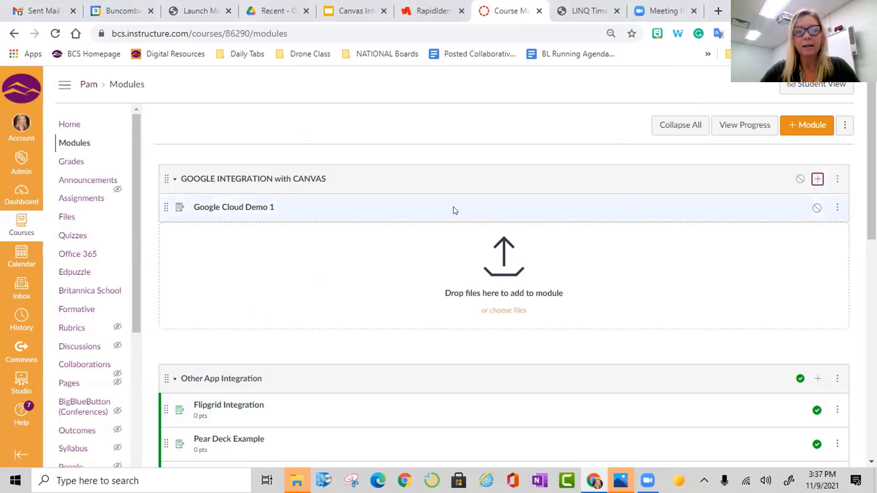
Open the Google Cloud Demo 1 assignment for editing and enter "Directions" as its description
left_click(249, 209)
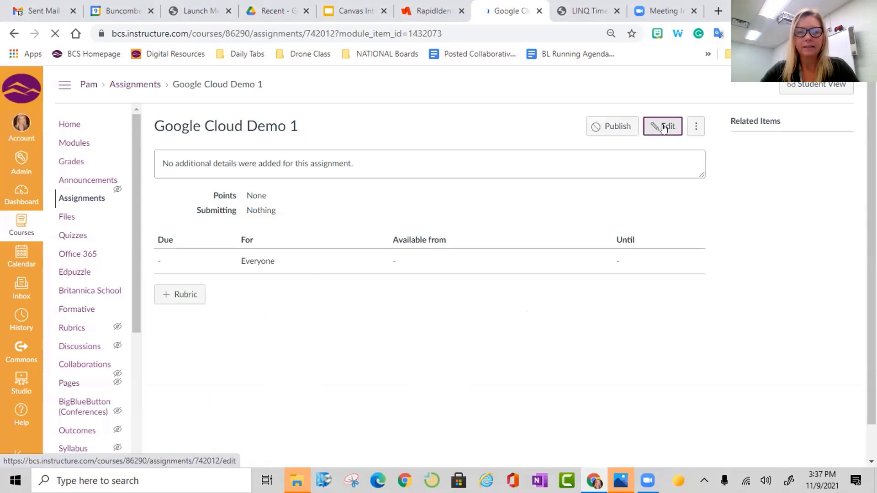
left_click(664, 127)
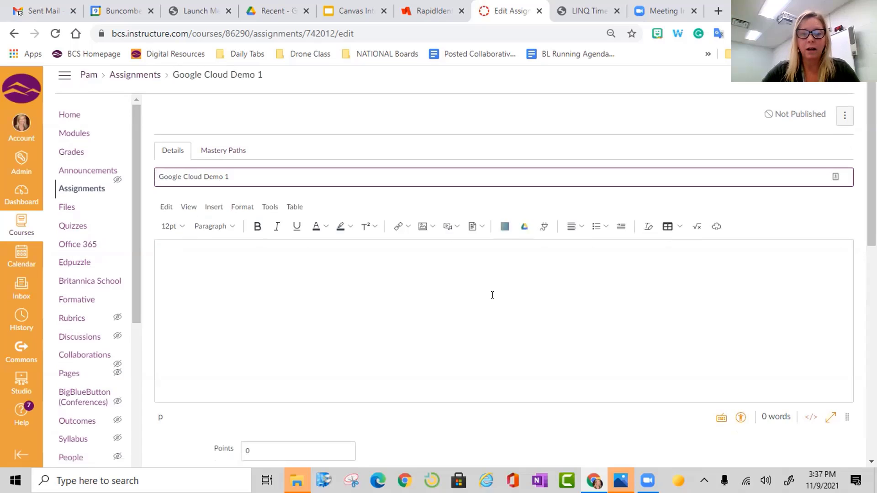
scroll(492, 294, "down", 1)
left_click(441, 272)
type("Directions")
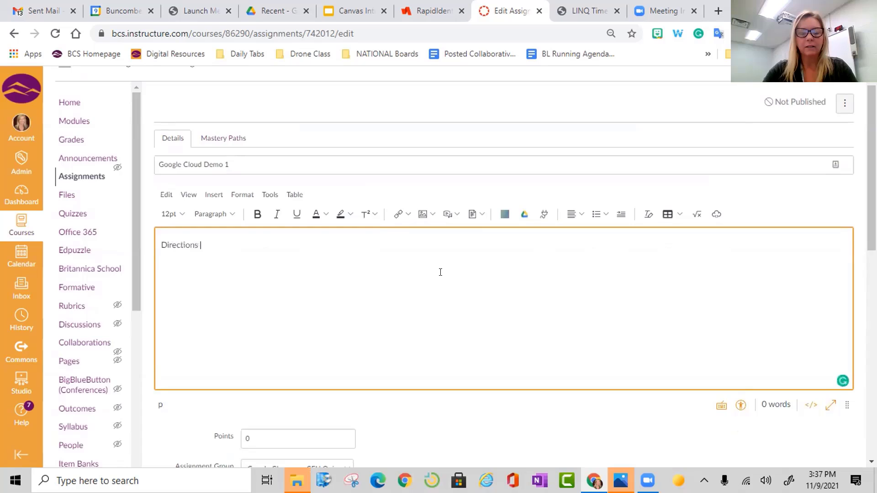
Set the assignment's points to 100
scroll(441, 274, "down", 3)
scroll(443, 276, "down", 2)
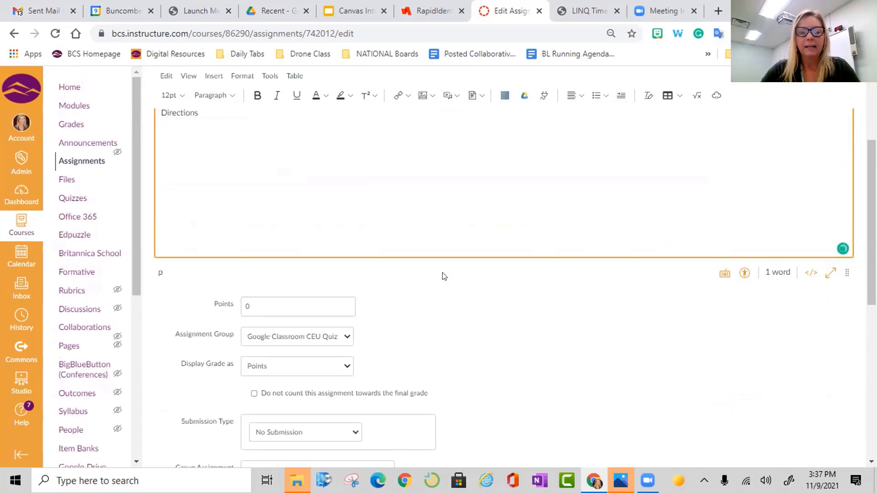
left_click(308, 266)
key("BackSpace")
type("10")
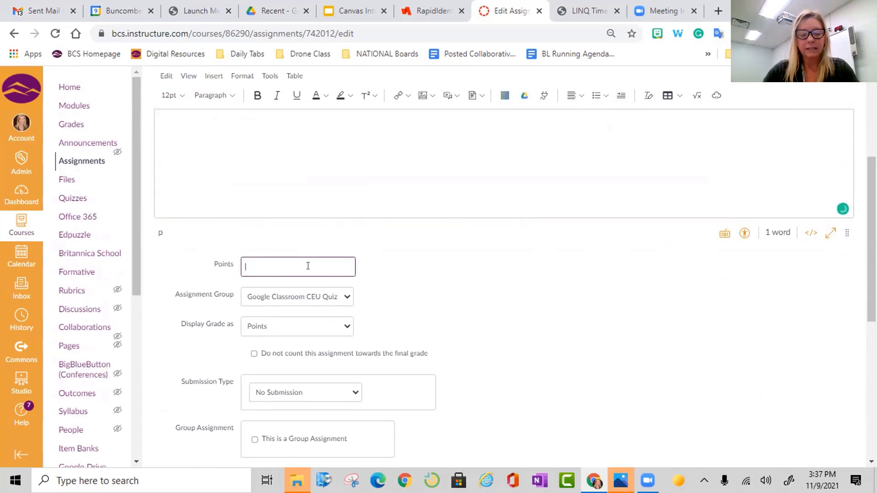
type("0")
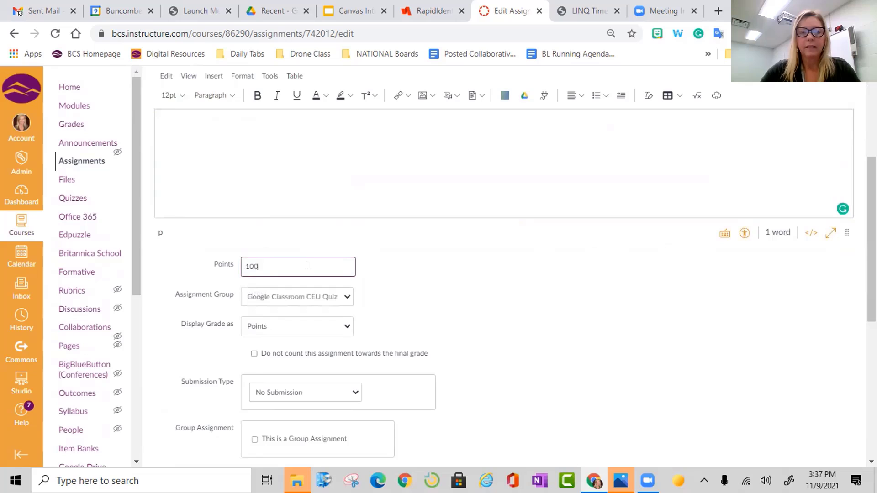
Set the assignment's submission type to External Tool
scroll(374, 324, "down", 1)
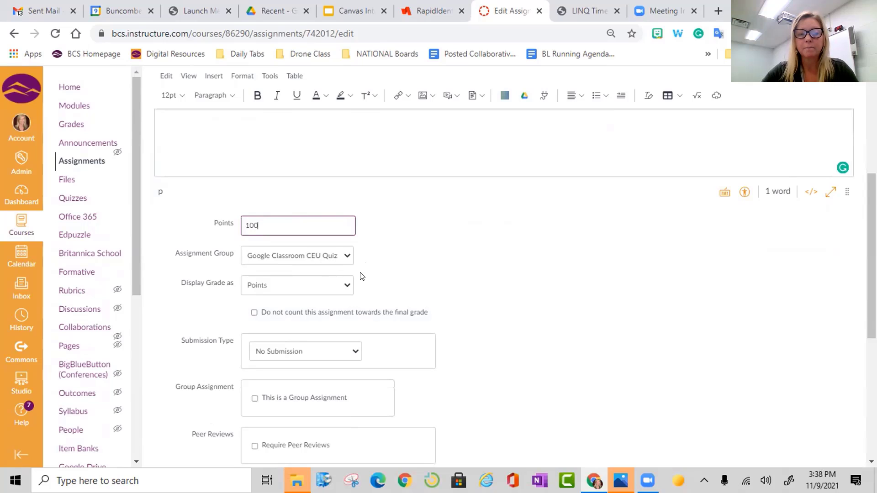
scroll(364, 306, "down", 1)
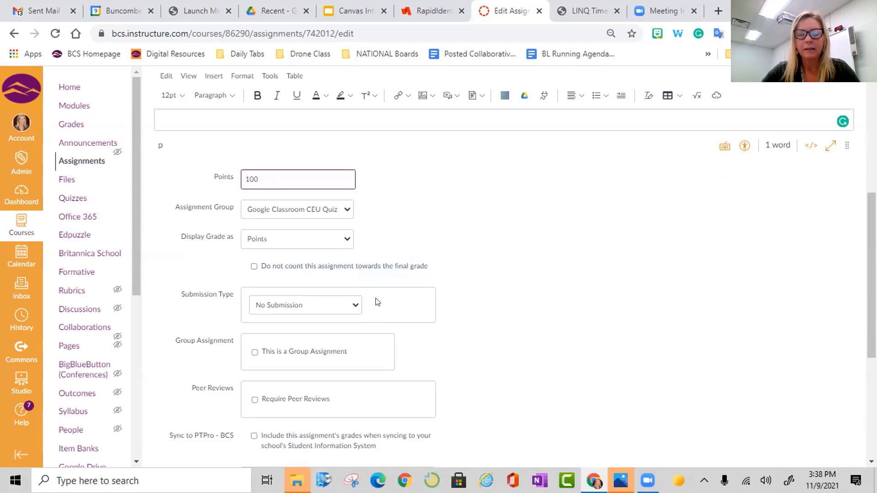
left_click(355, 306)
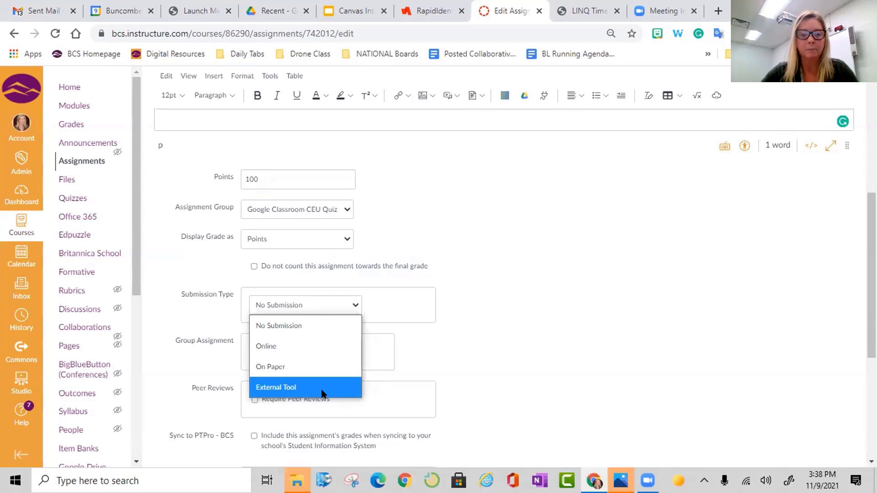
left_click(289, 387)
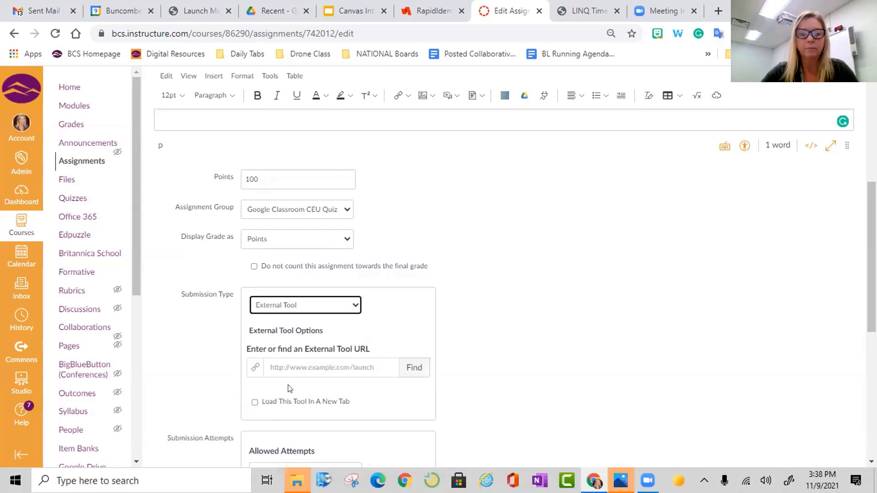
Find the external tools available for the submission and choose Google Drive Cloud Assignment
left_click(411, 368)
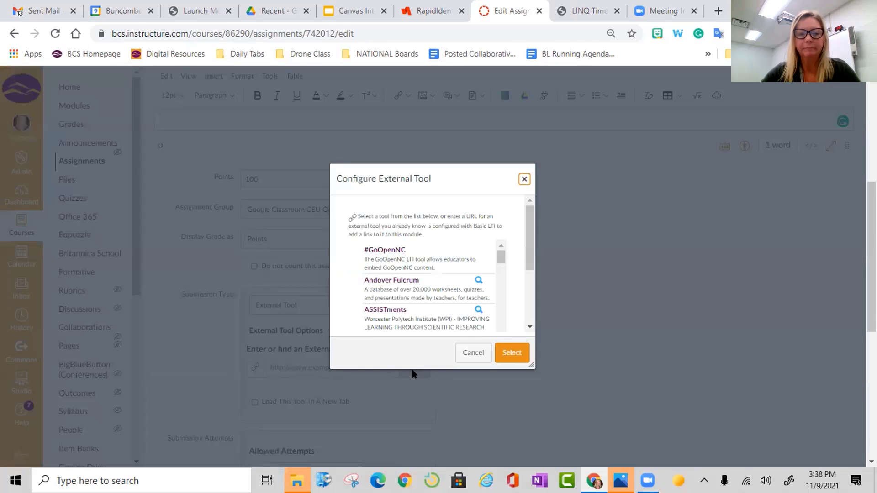
scroll(430, 322, "down", 4)
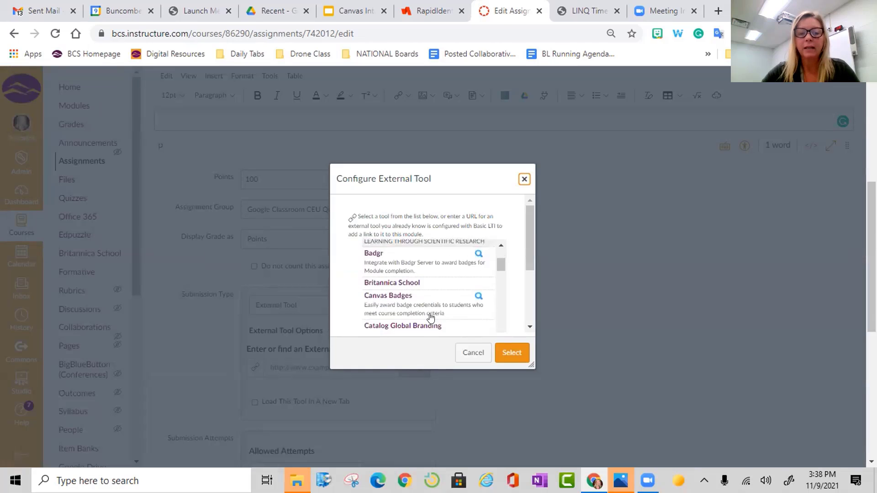
scroll(429, 318, "down", 5)
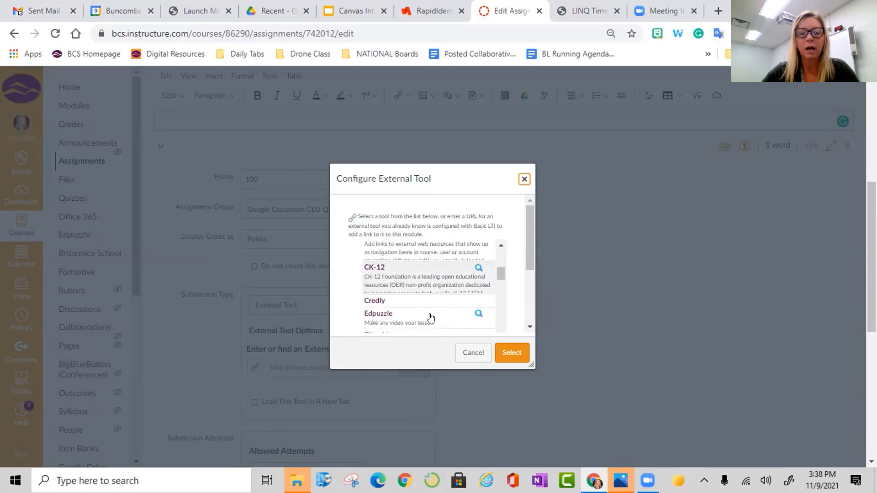
scroll(430, 318, "down", 3)
scroll(431, 318, "down", 2)
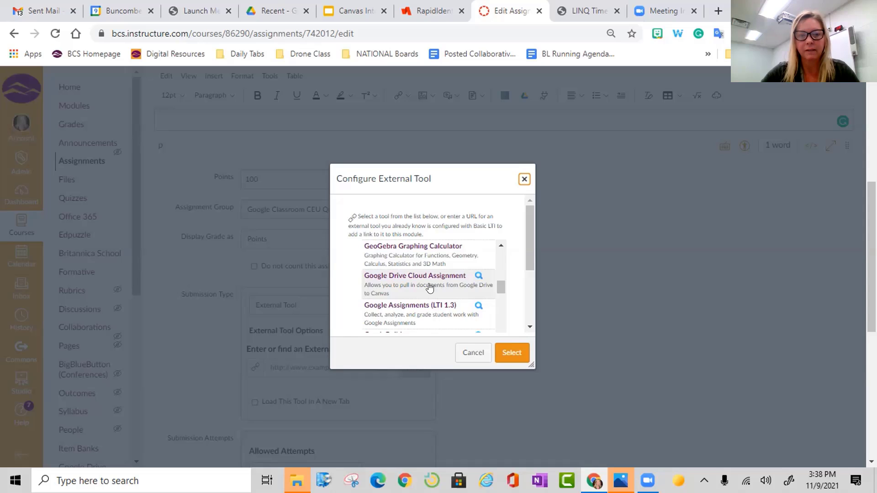
left_click(432, 286)
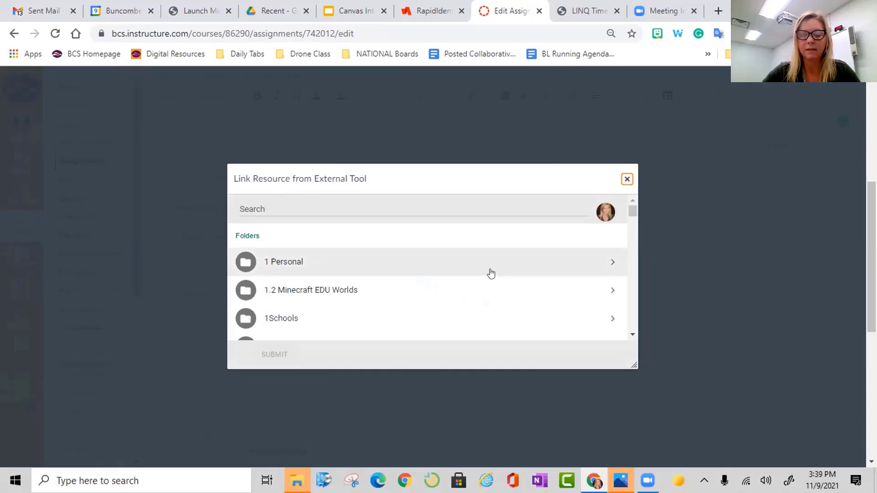
Pick a file from Google Drive, submit it as the linked resource, and confirm Google Drive Cloud Assignment as the external tool
scroll(489, 273, "down", 1)
scroll(489, 272, "down", 5)
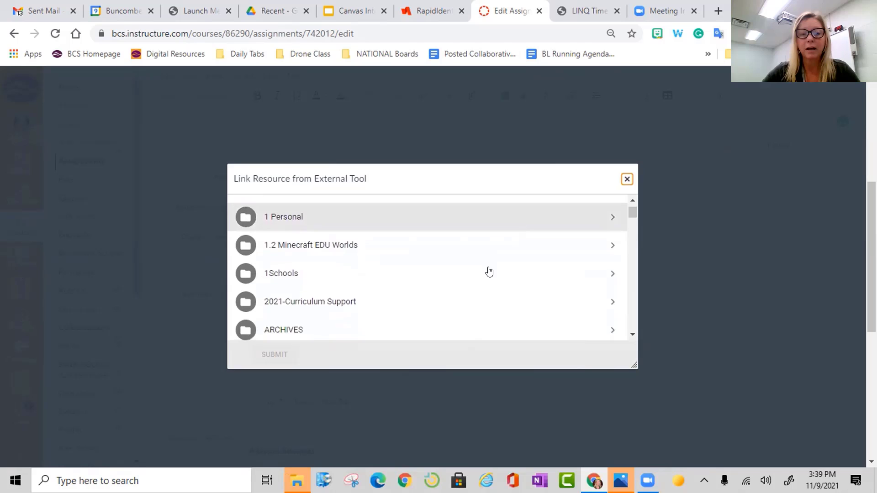
scroll(489, 272, "down", 5)
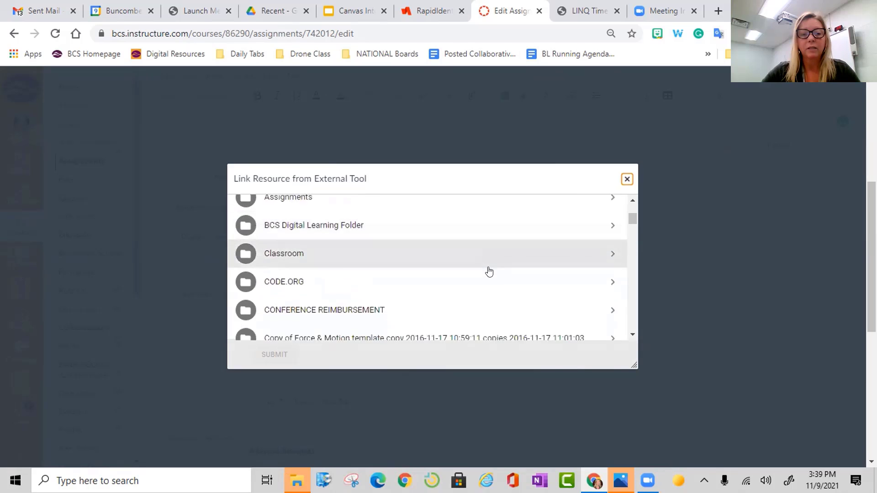
scroll(489, 273, "down", 10)
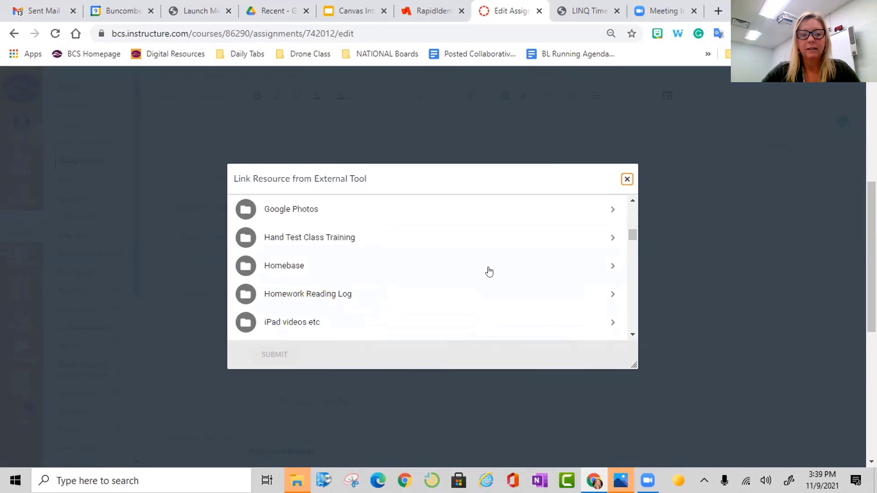
left_click(489, 272)
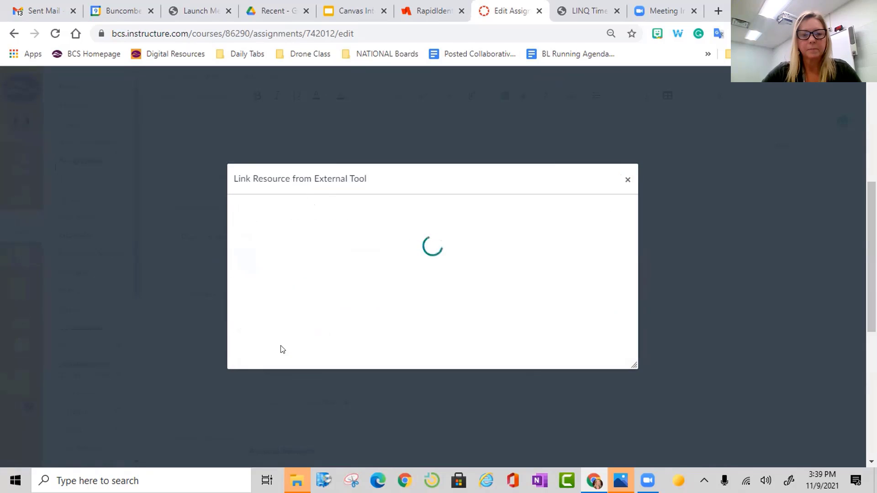
left_click(280, 351)
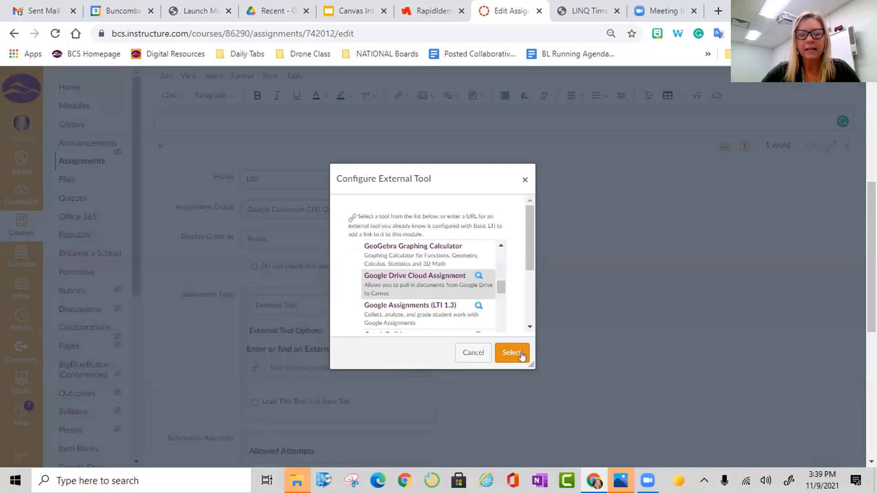
left_click(511, 352)
Examine which sections and students the assignment can be assigned to, then close the list
scroll(520, 355, "down", 4)
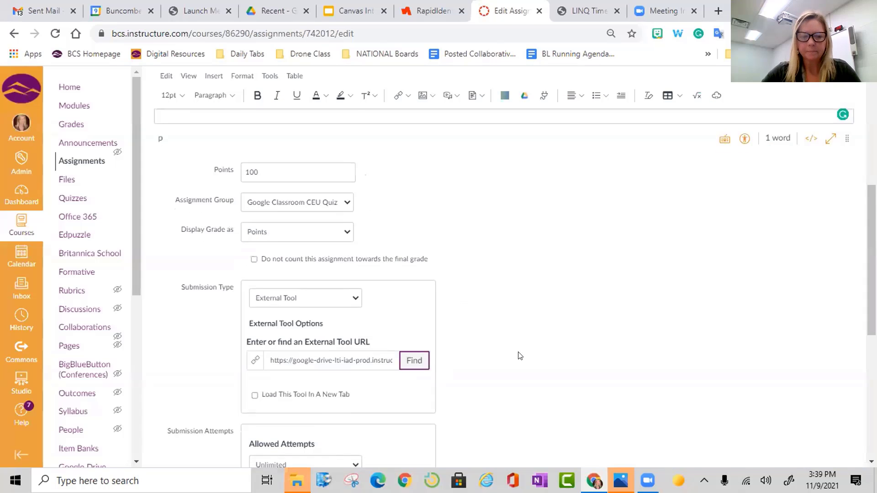
scroll(520, 355, "down", 2)
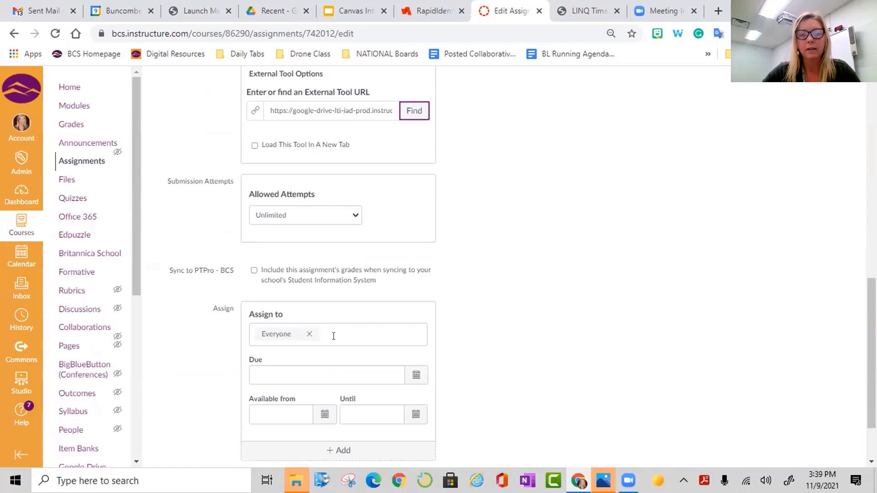
left_click(338, 336)
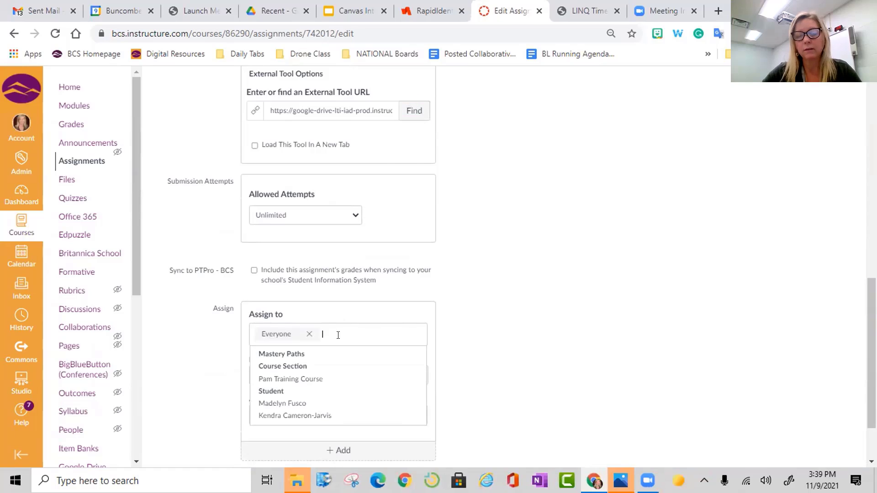
left_click(486, 316)
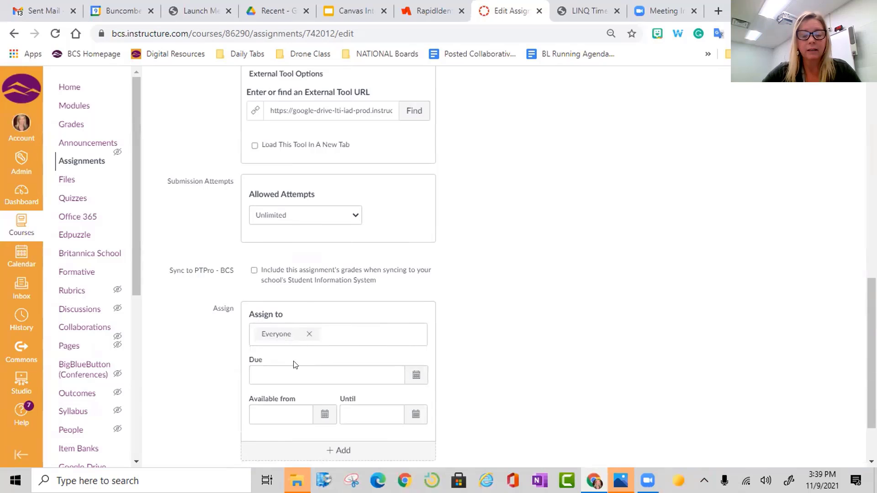
Set the assignment's due date to Nov 12, 2021, with availability from Nov 9, 2021 until Nov 19, 2021
left_click(417, 376)
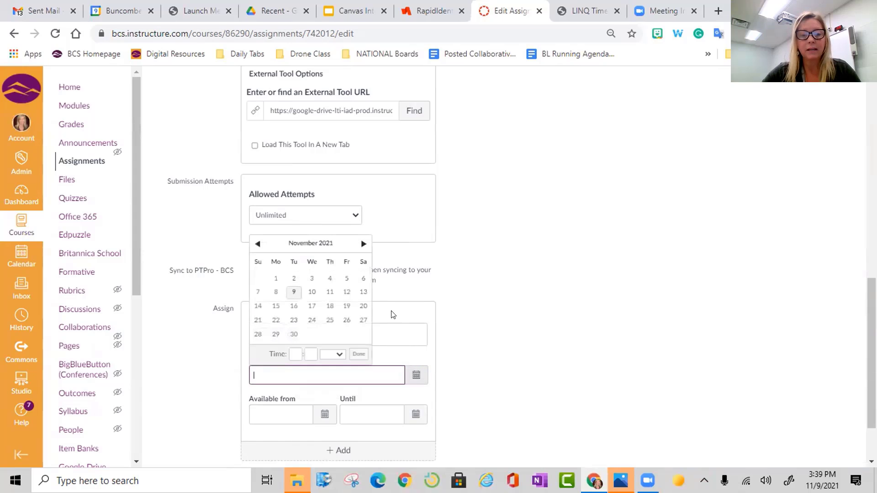
left_click(347, 292)
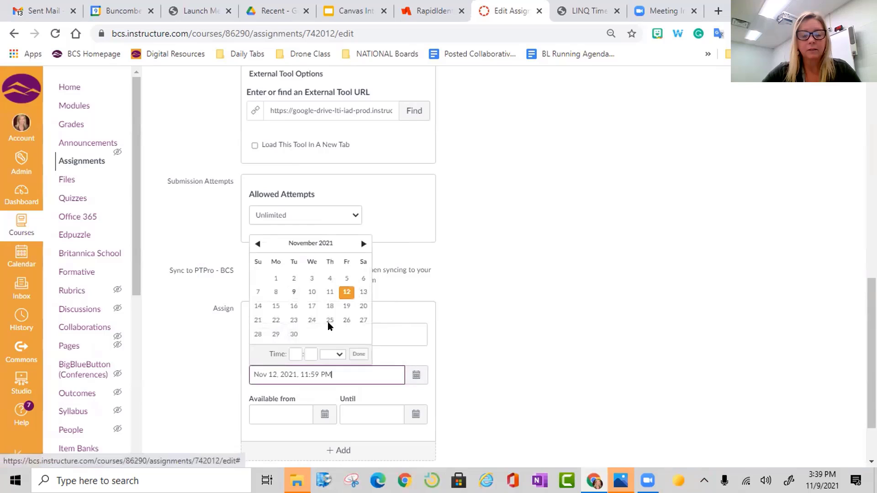
left_click(325, 415)
left_click(293, 332)
left_click(416, 415)
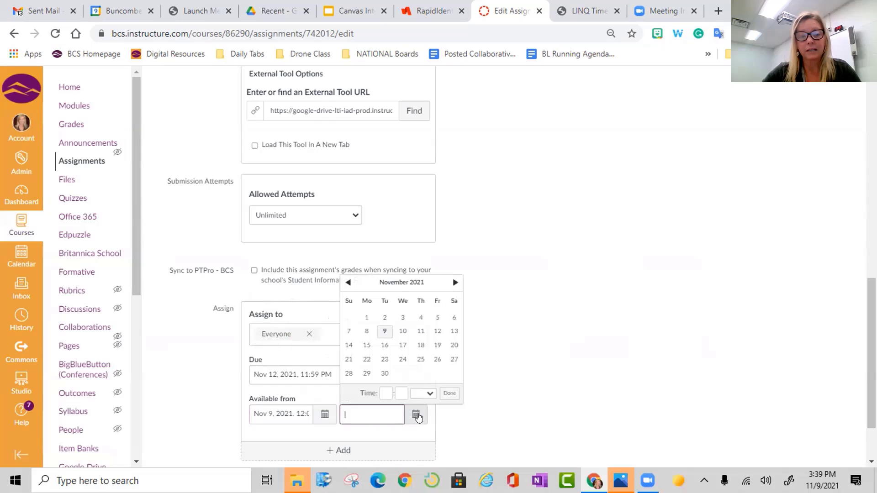
left_click(438, 347)
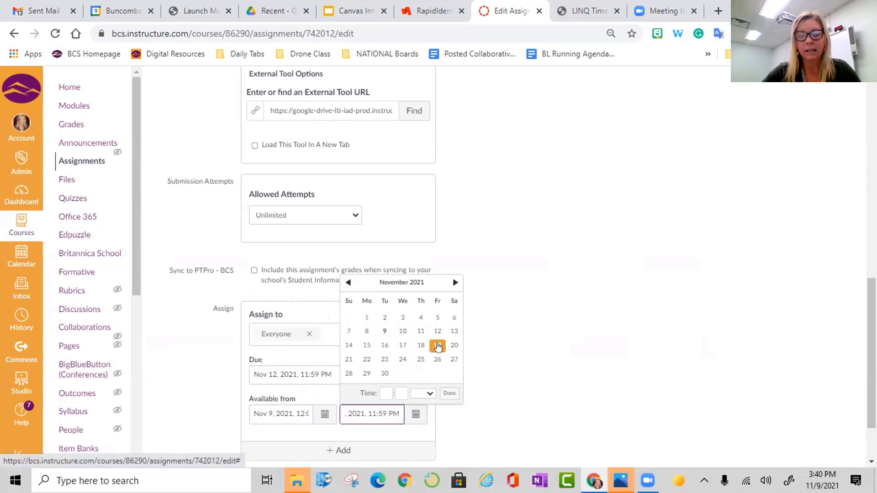
left_click(503, 383)
Save and publish the Google Cloud Demo 1 assignment, and look through the embedded Google document
scroll(503, 384, "down", 2)
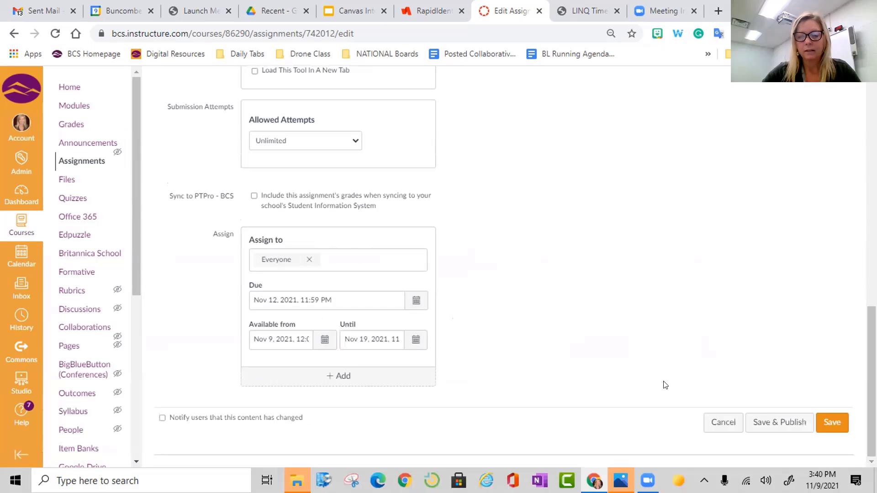
left_click(769, 422)
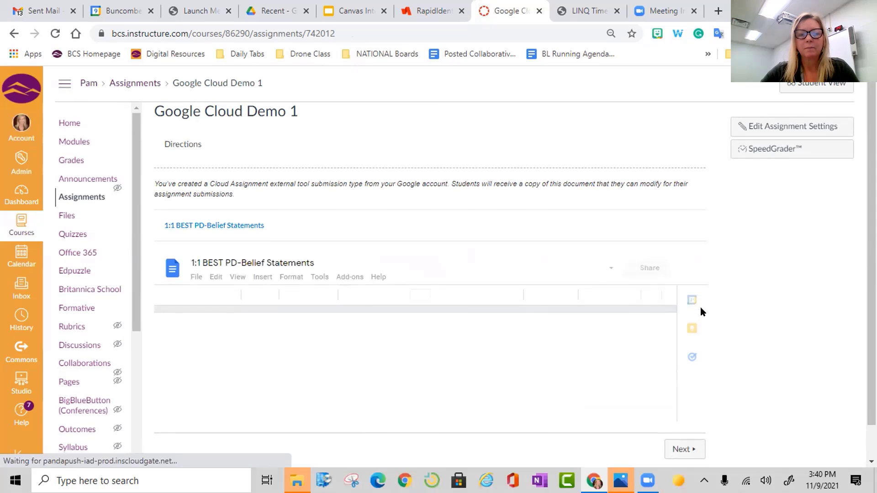
scroll(700, 307, "down", 1)
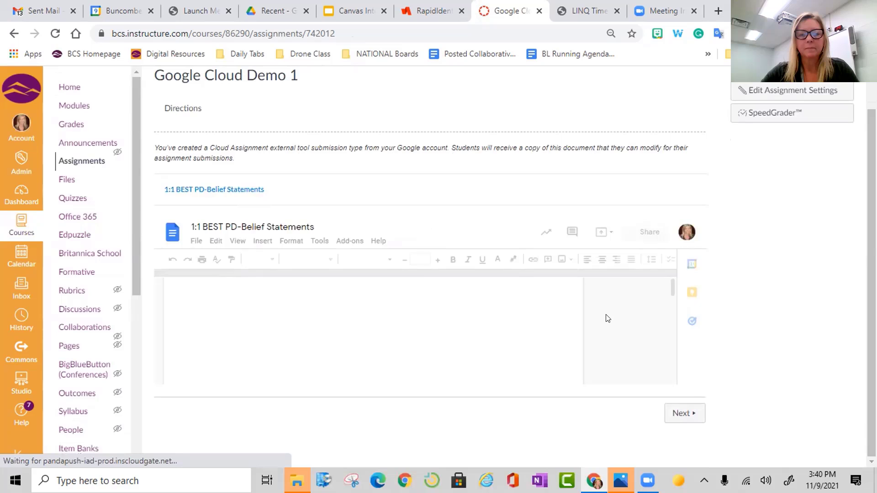
scroll(608, 318, "down", 3)
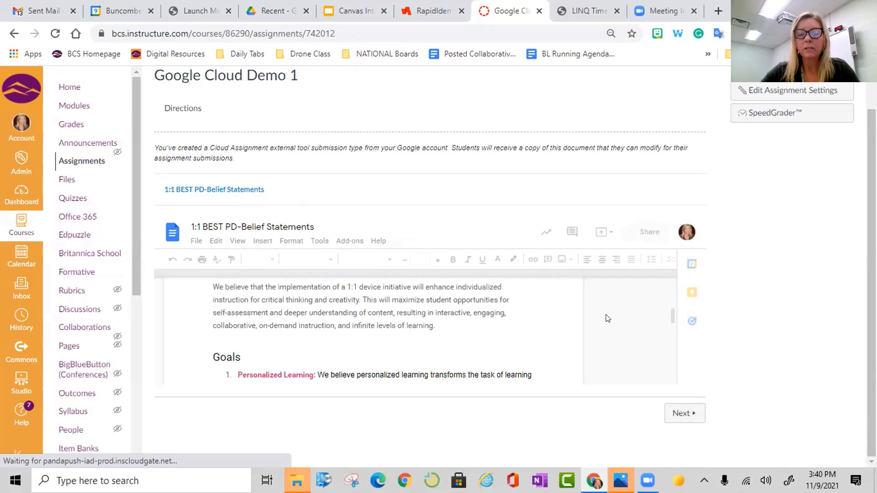
scroll(608, 318, "down", 5)
scroll(607, 319, "up", 10)
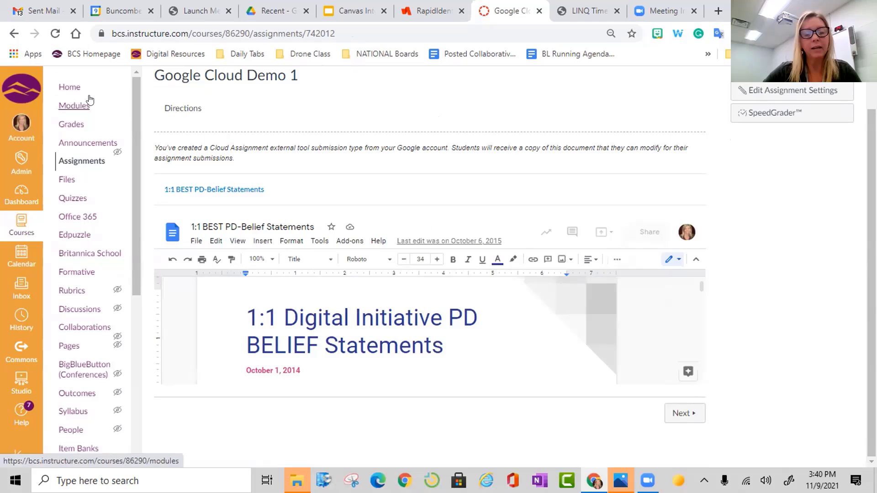
Create a new assignment named Google Assignment DEMO 1 in the course's GOOGLE INTEGRATION with CANVAS module
left_click(81, 104)
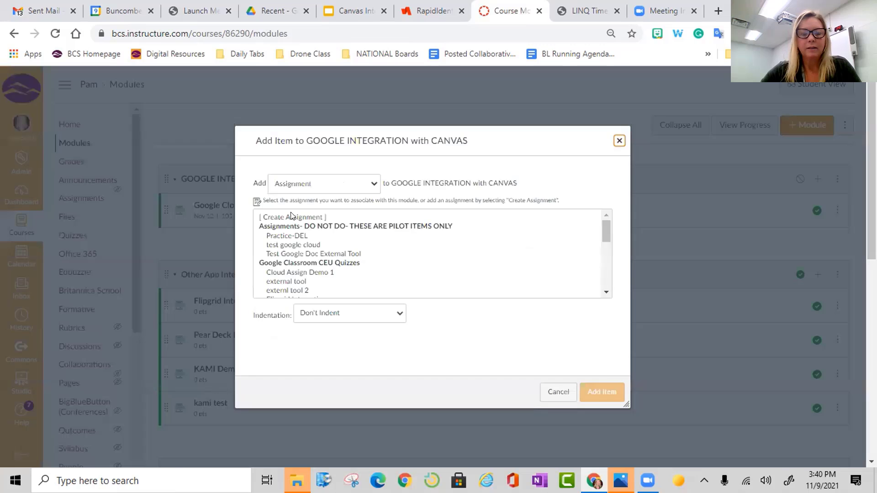
left_click(291, 216)
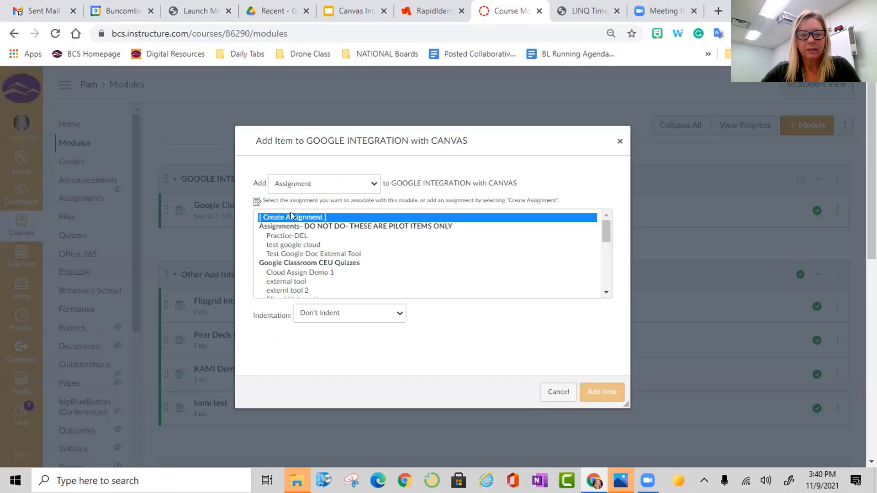
left_click(332, 313)
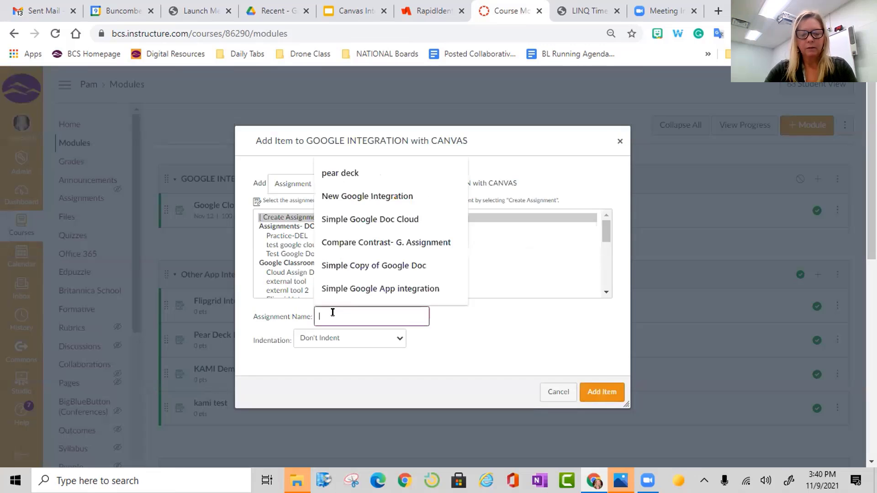
type("Google A")
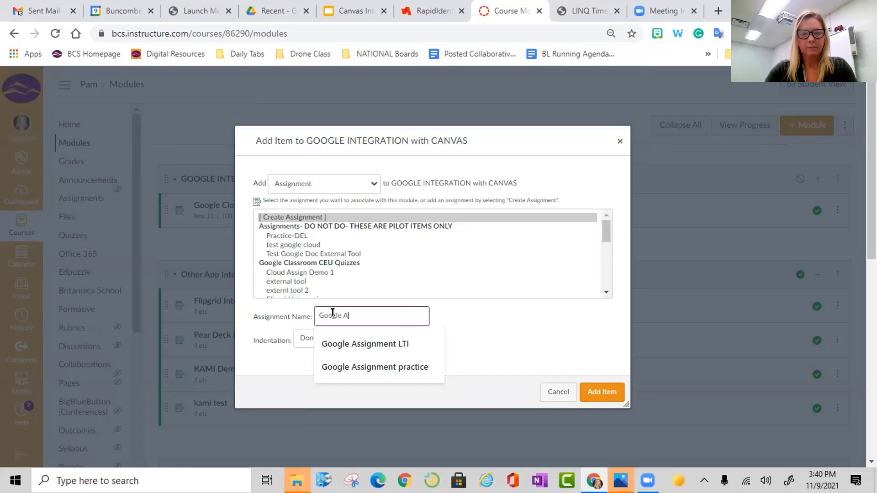
type("ssignment ")
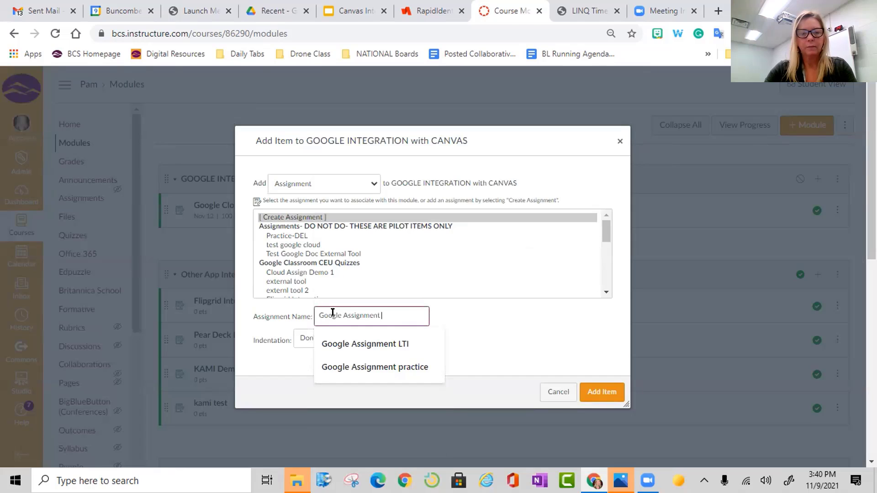
type("DEMO 1")
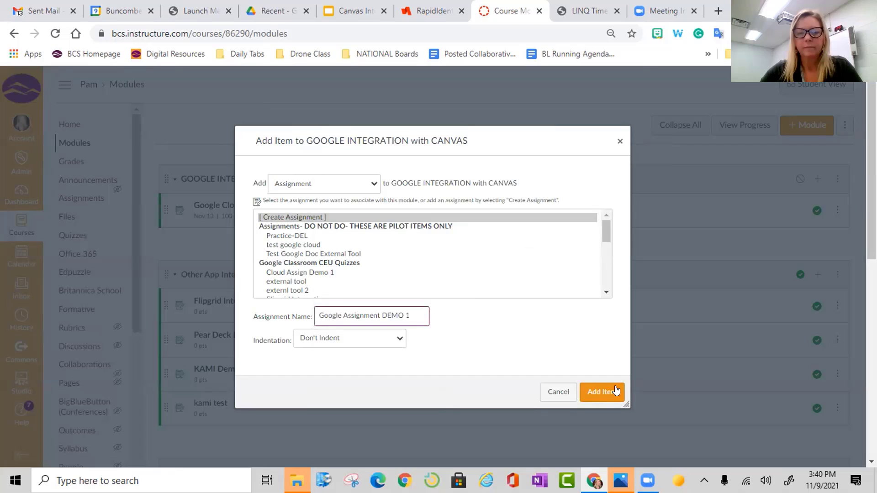
left_click(615, 391)
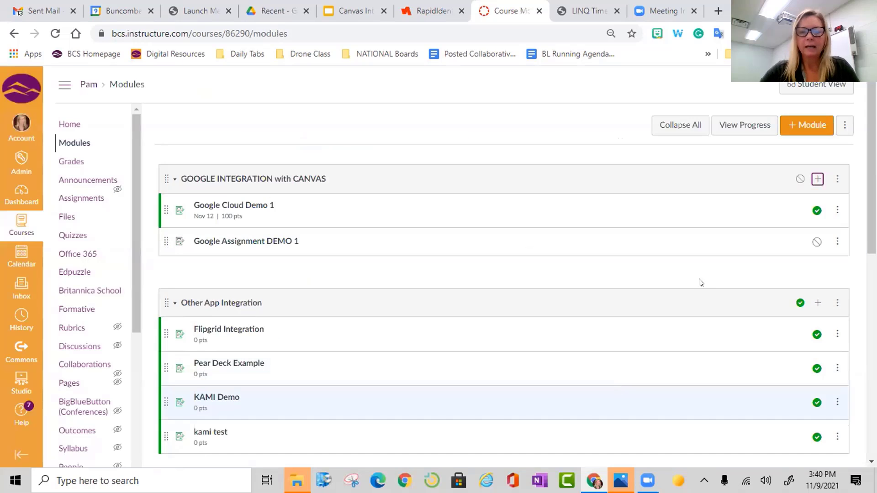
Publish the GOOGLE INTEGRATION with CANVAS module and open Google Assignment DEMO 1 for editing
scroll(660, 229, "down", 1)
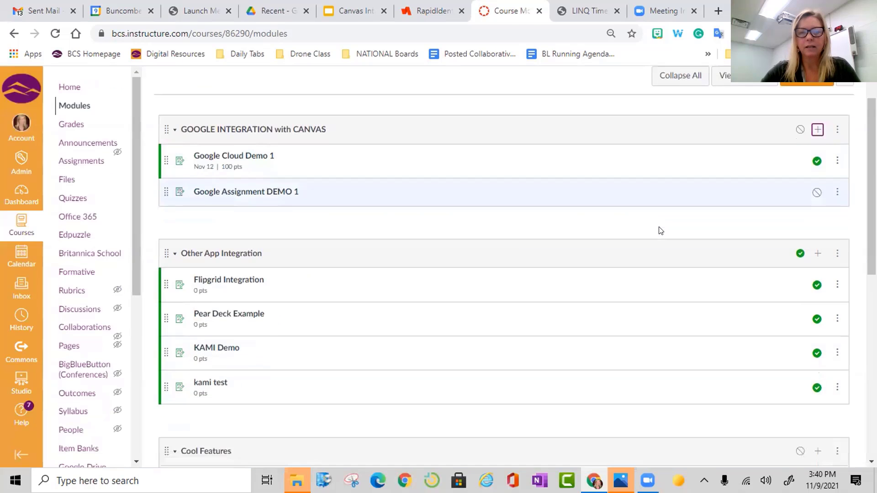
left_click(800, 129)
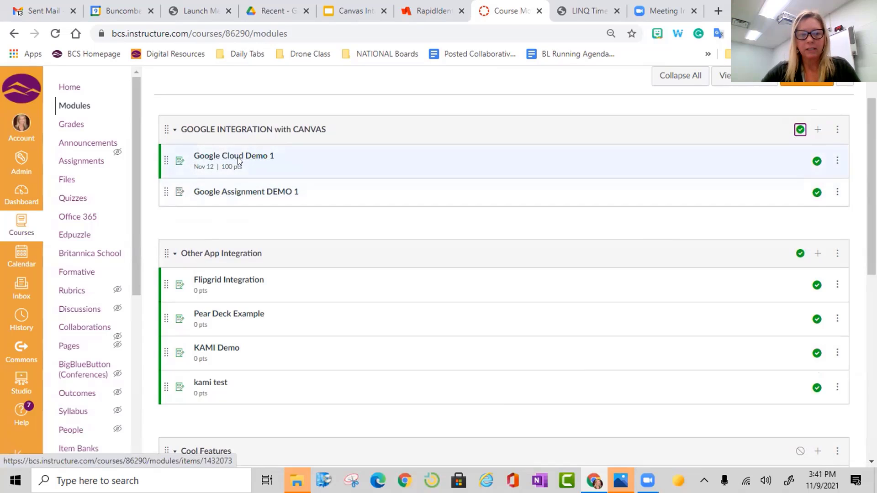
left_click(250, 194)
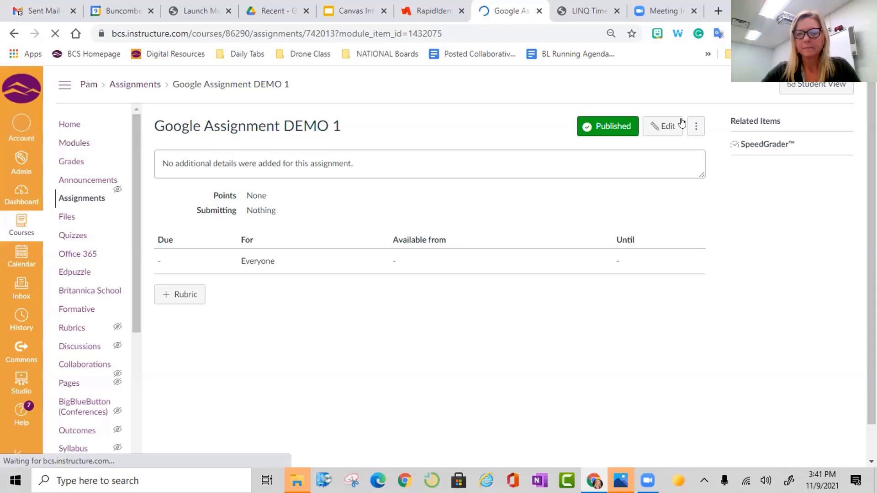
left_click(670, 129)
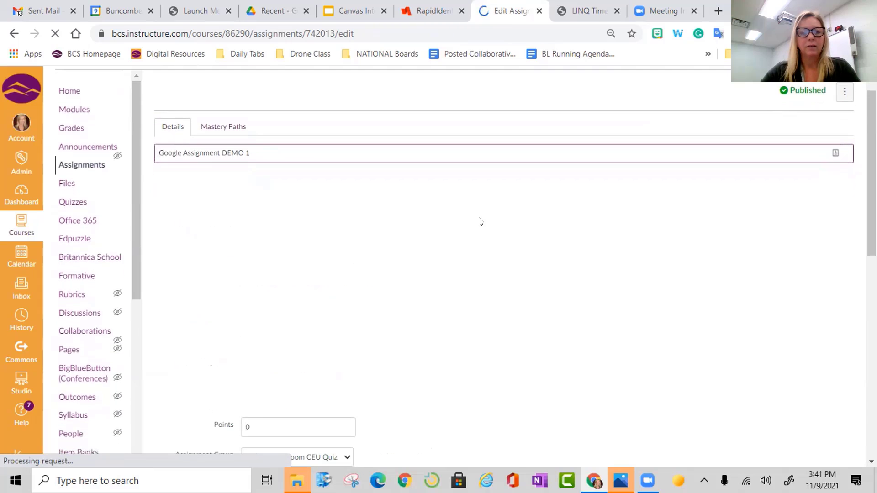
Enter "Directions" as the assignment's description and set its points to 100
left_click(462, 231)
type("Directions")
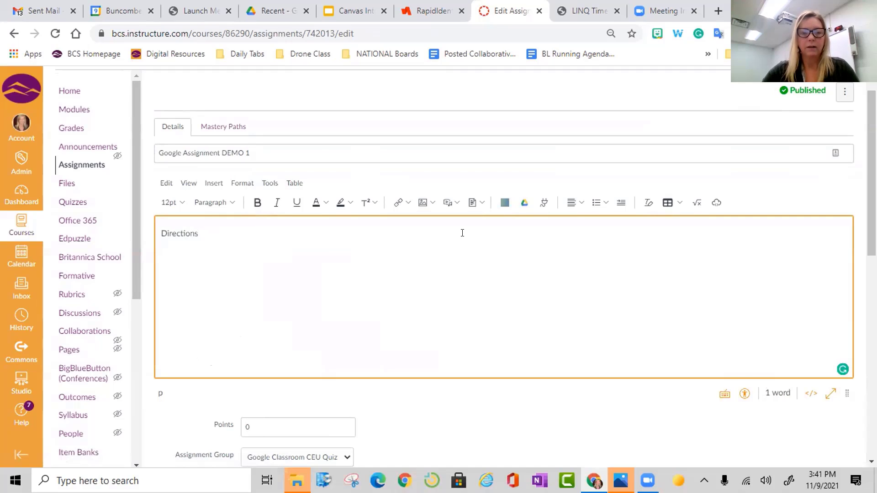
scroll(463, 233, "down", 1)
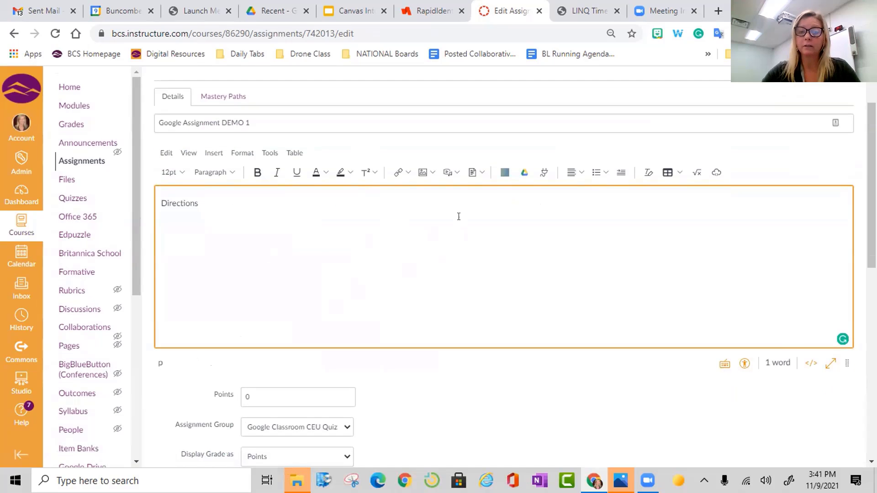
scroll(374, 288, "down", 2)
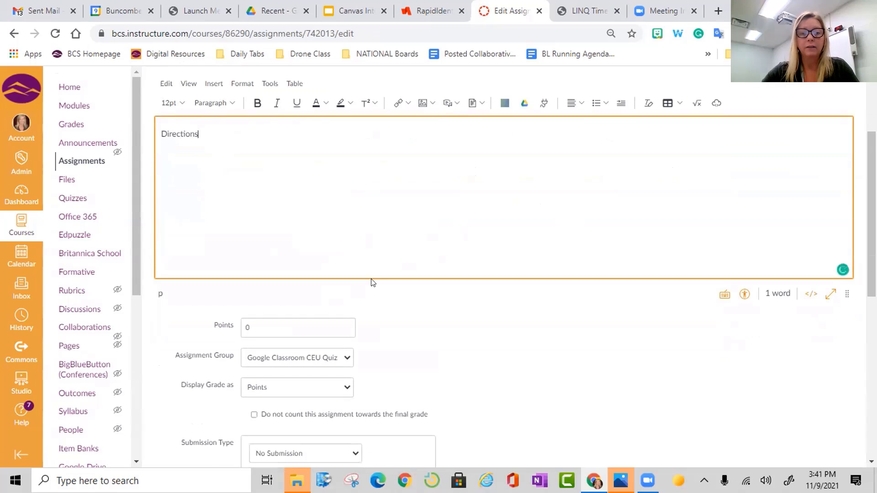
scroll(371, 283, "down", 1)
left_click(308, 296)
key("BackSpace")
type("100")
left_click(383, 314)
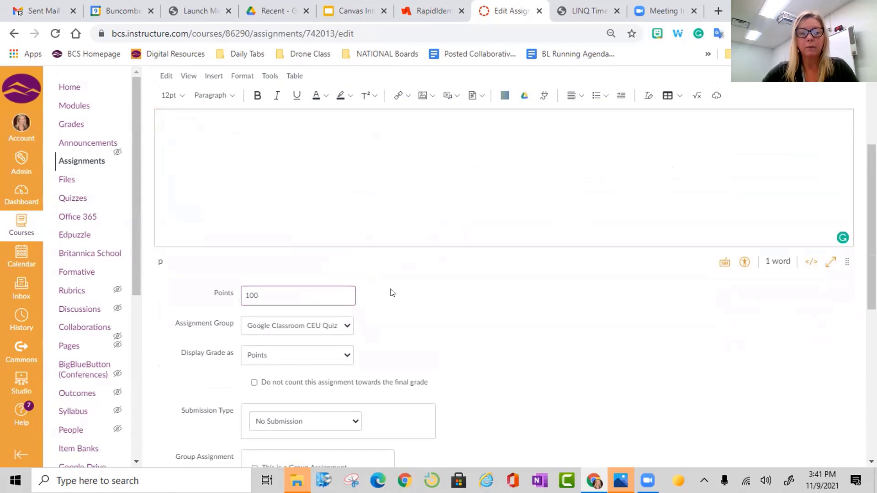
Check the assignment group options, keep Google Classroom CEU Quiz, and set the submission type to External Tool
scroll(389, 293, "down", 2)
left_click(345, 273)
left_click(344, 273)
scroll(384, 277, "down", 1)
scroll(384, 277, "down", 1)
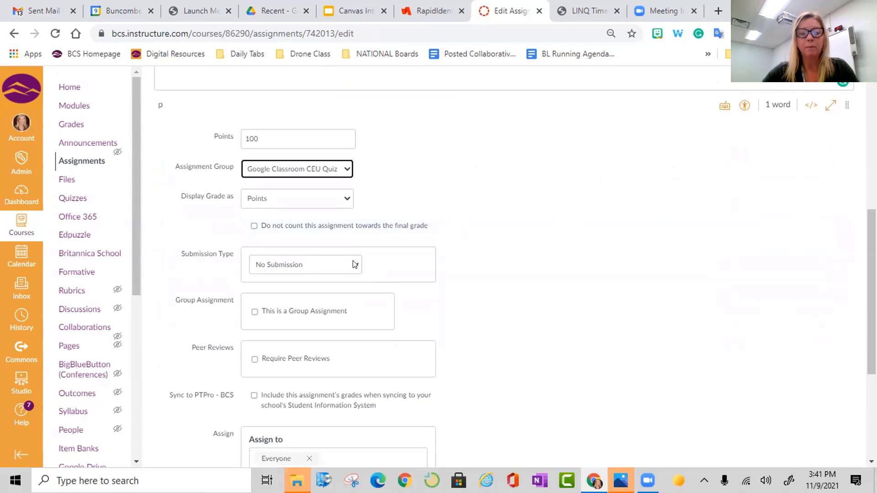
left_click(355, 264)
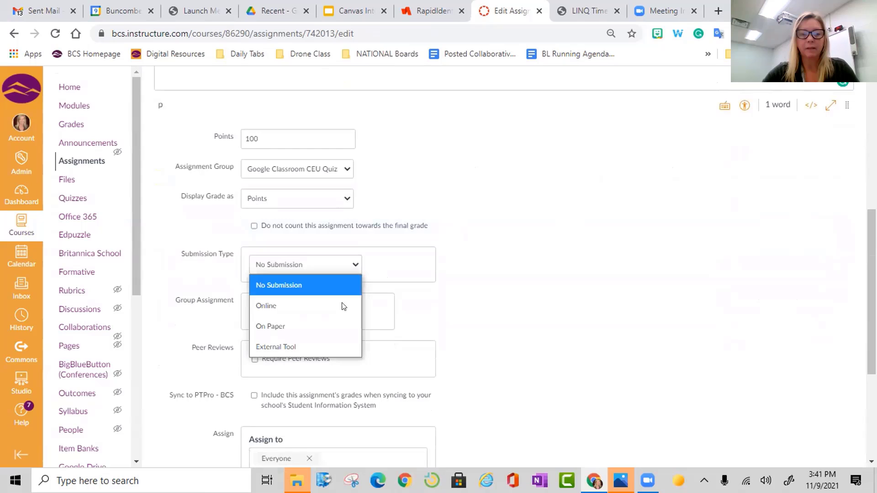
left_click(339, 346)
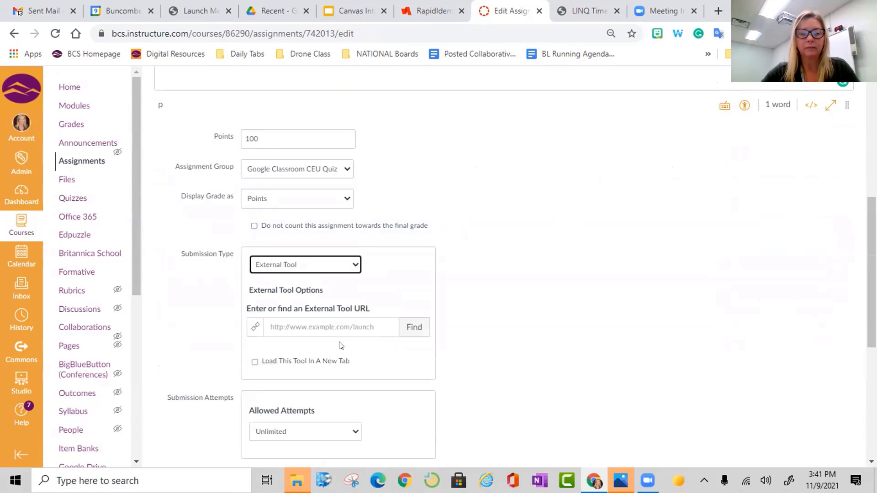
Find the available external tools and choose Google Assignments (LTI 1.3) for the submission
left_click(414, 333)
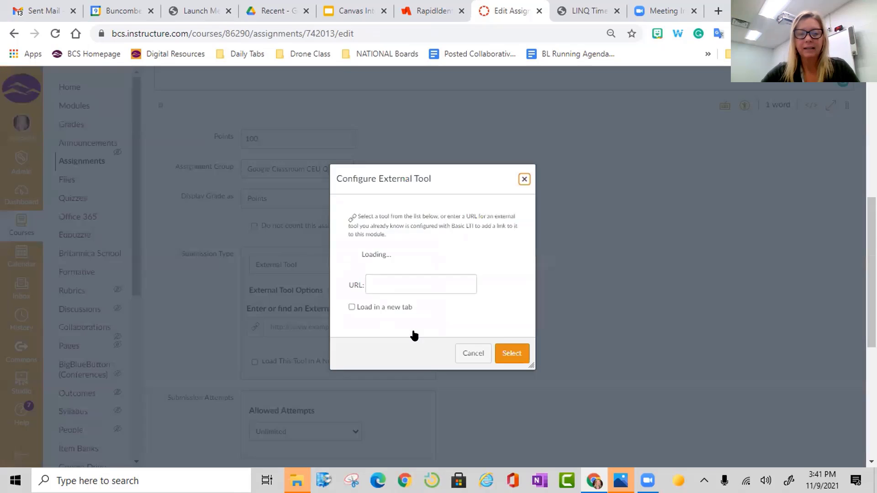
scroll(438, 303, "down", 4)
scroll(438, 303, "down", 5)
scroll(439, 303, "down", 4)
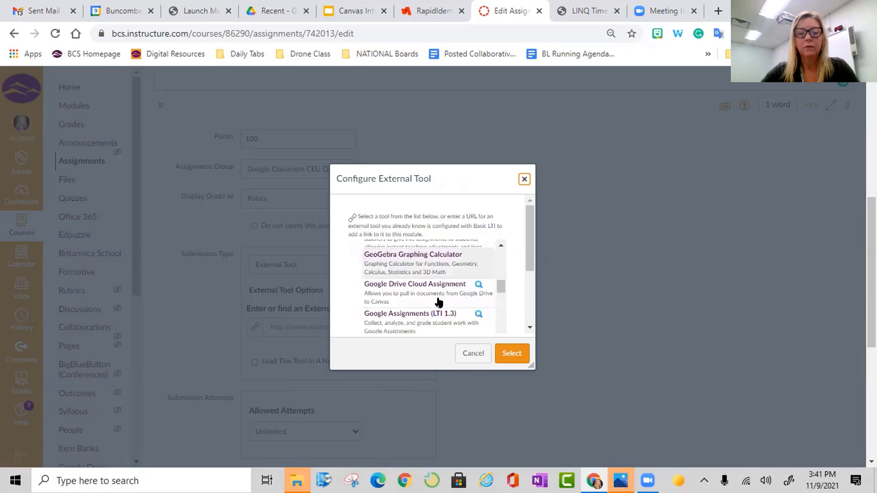
scroll(439, 303, "down", 1)
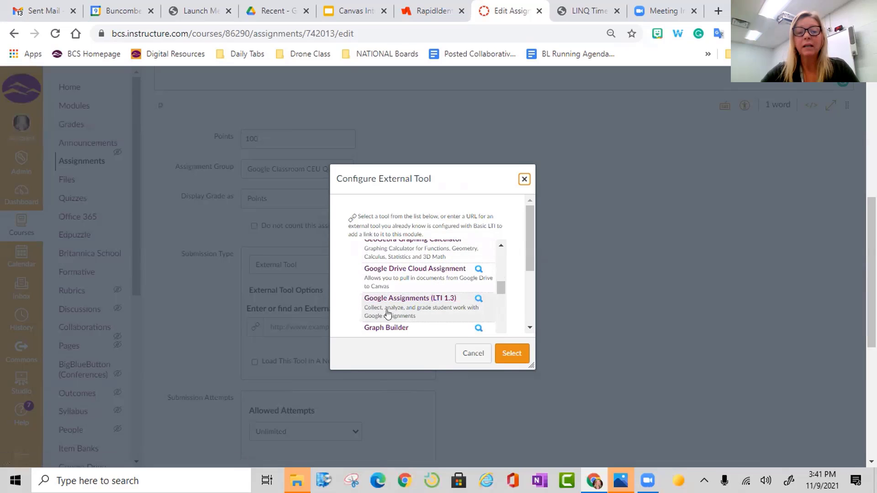
left_click(446, 302)
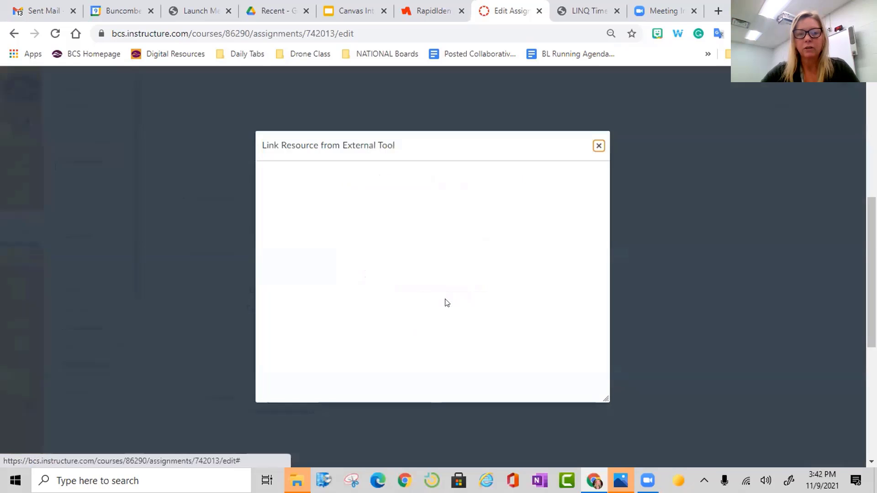
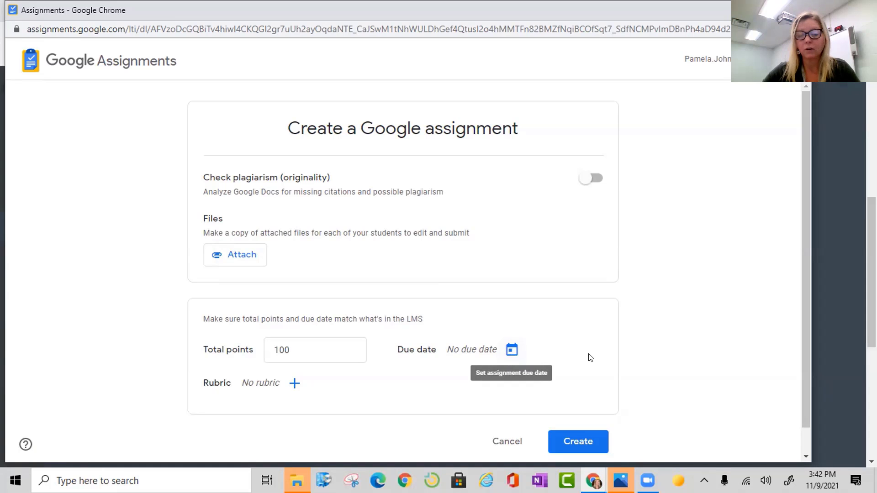
Create the Google assignment with the Great Template for - PD 2021 slides attached and confirm Google Assignments (LTI 1.3) as the external tool
scroll(612, 363, "down", 1)
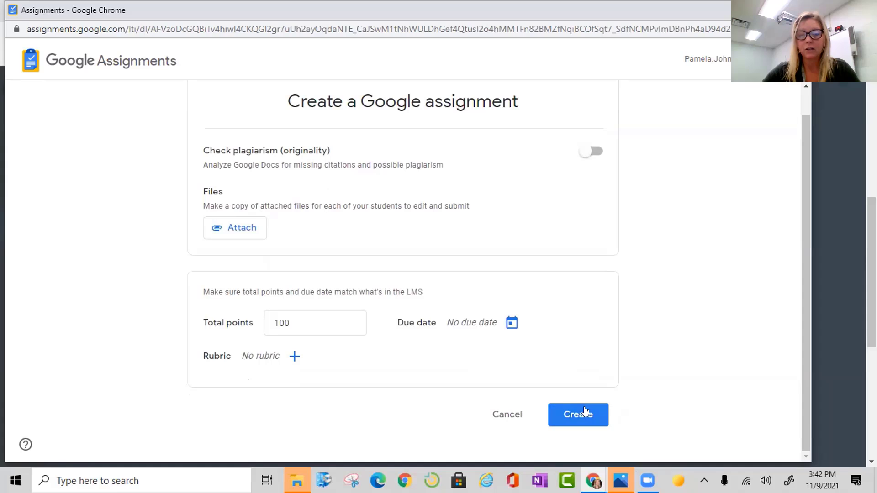
left_click(232, 230)
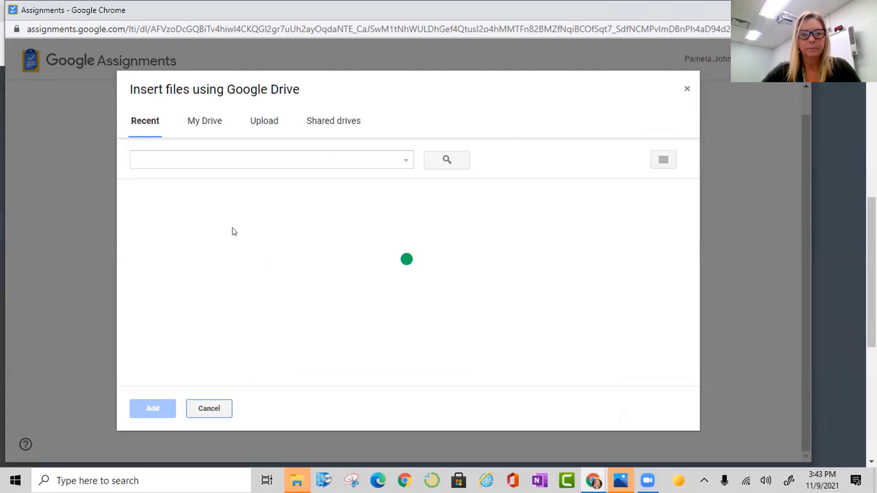
left_click(477, 284)
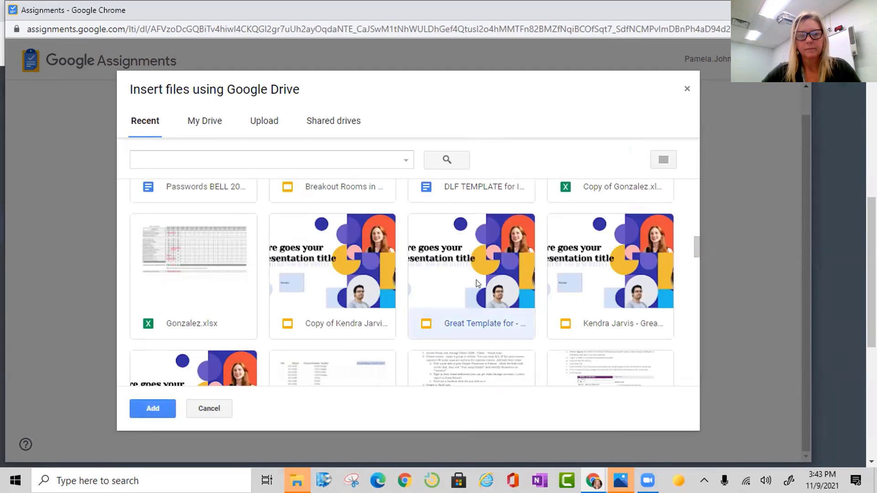
left_click(477, 284)
scroll(523, 308, "down", 1)
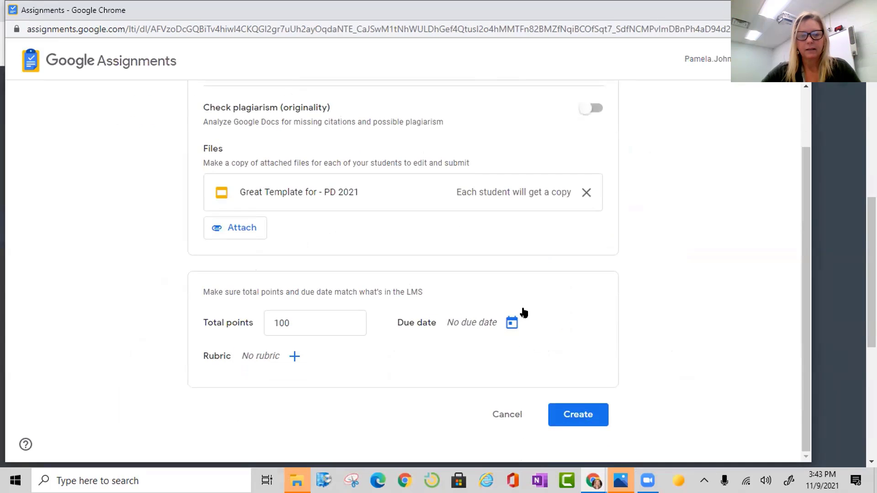
left_click(578, 415)
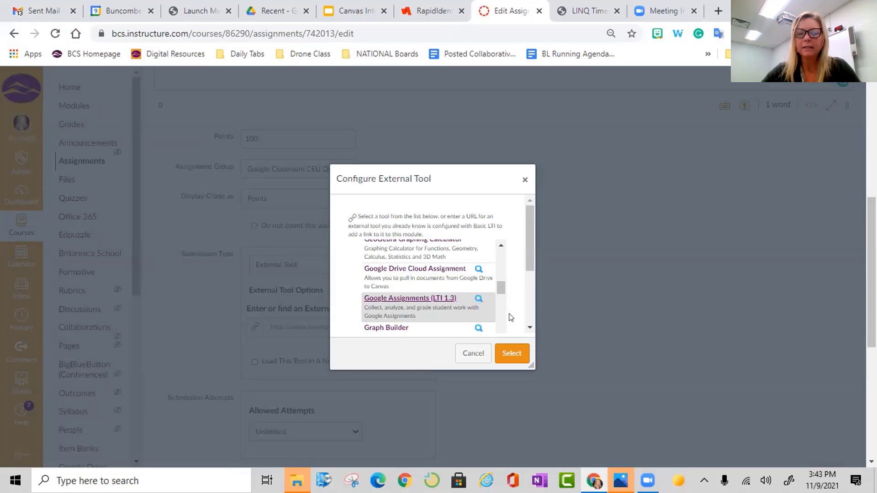
left_click(513, 350)
Set the assignment's due date to Nov 12, 2021, 11:59 PM for everyone
scroll(517, 349, "down", 5)
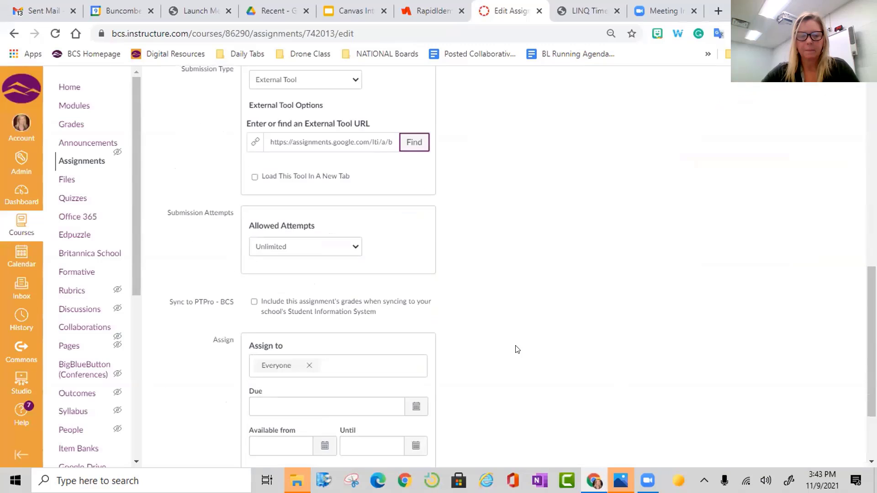
scroll(516, 350, "down", 1)
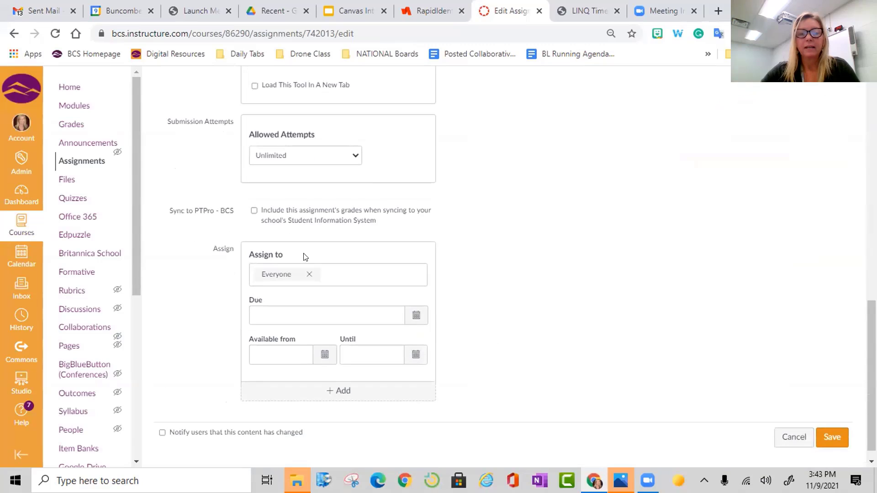
left_click(416, 316)
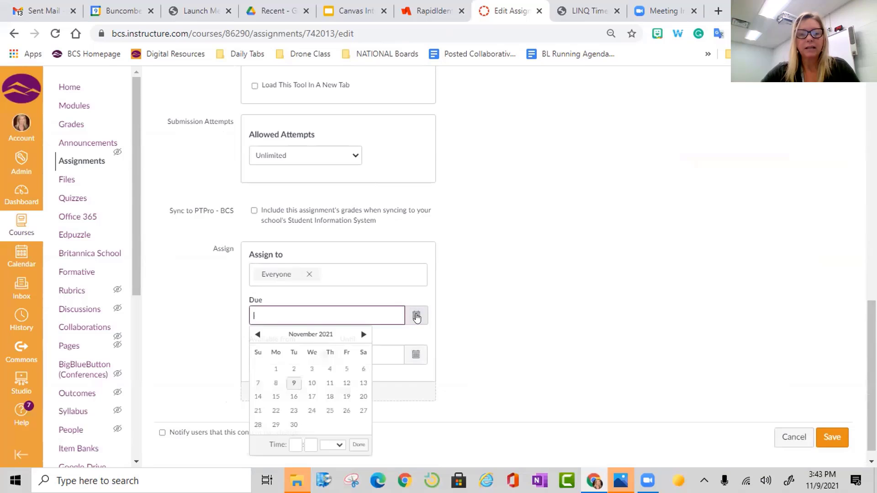
left_click(347, 383)
left_click(511, 319)
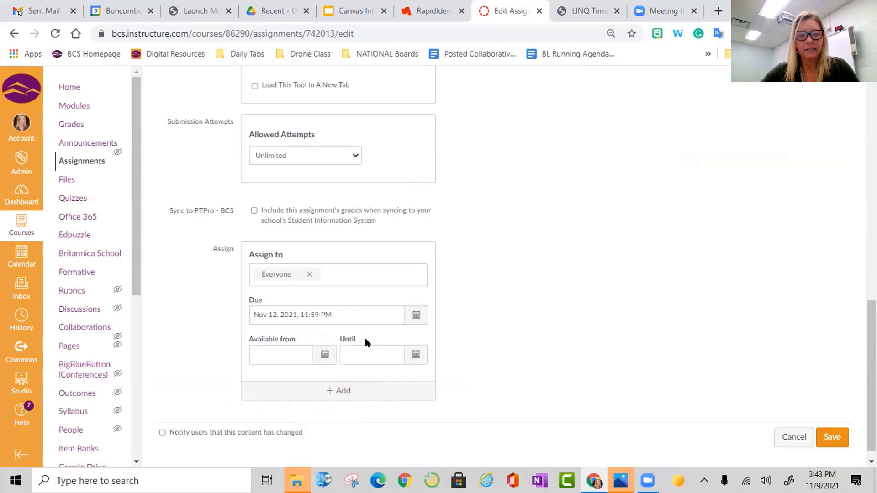
Make the assignment available from Nov 9, 2021, 12:00 AM until Nov 19, 2021, 11:59 PM
left_click(325, 355)
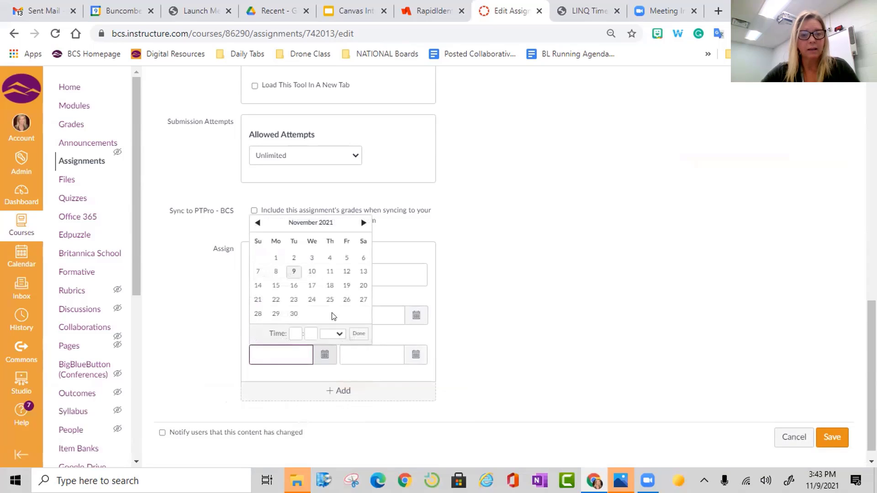
left_click(293, 272)
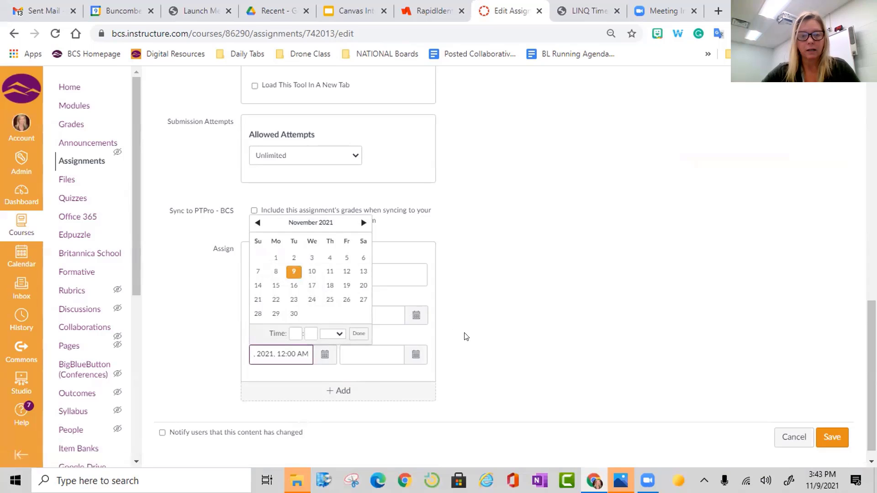
left_click(416, 355)
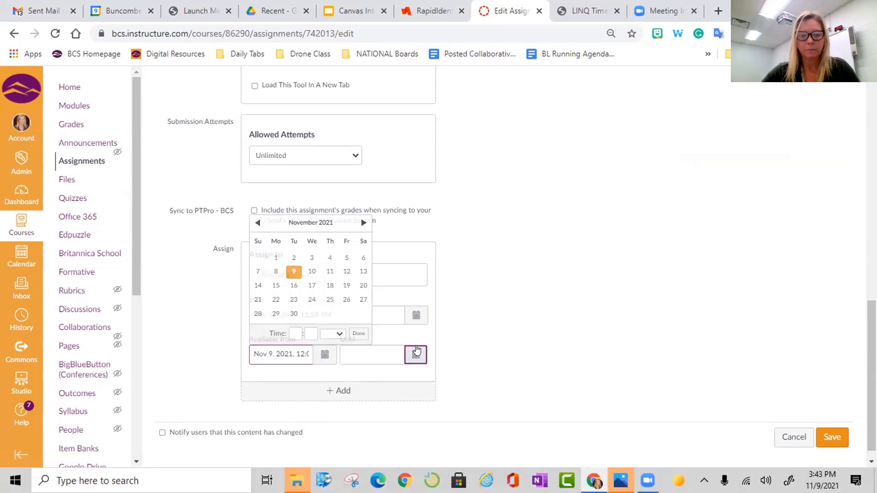
left_click(437, 285)
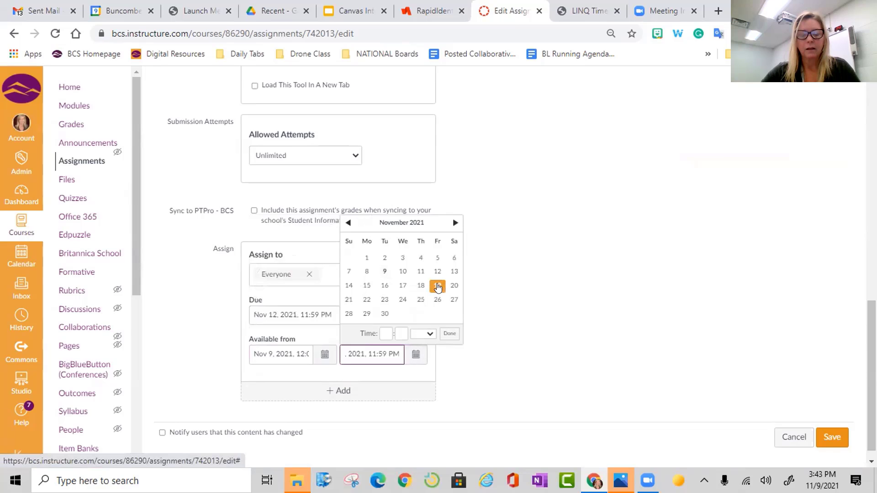
left_click(519, 319)
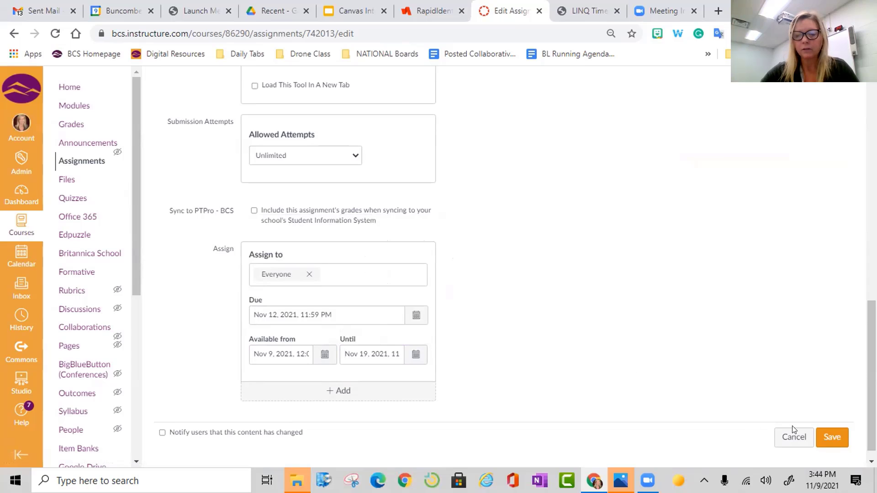
Save the assignment and look over its embedded Google Assignments page, including the student submissions area
left_click(829, 438)
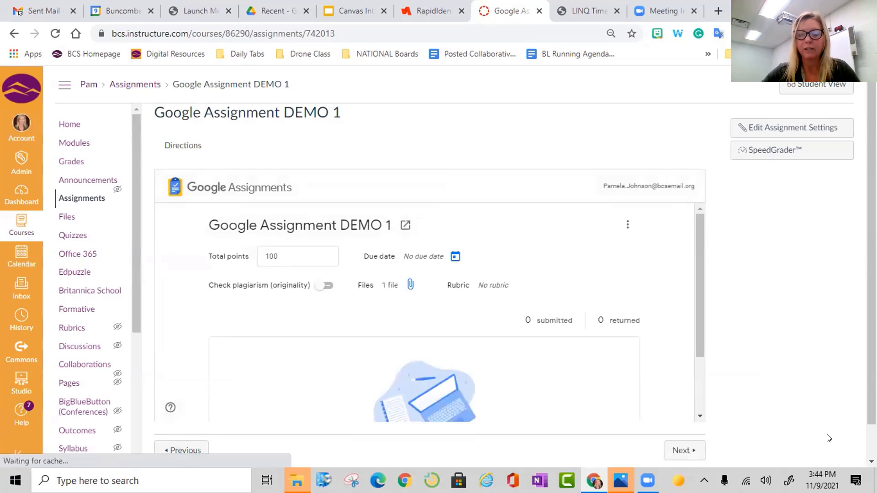
scroll(733, 363, "down", 1)
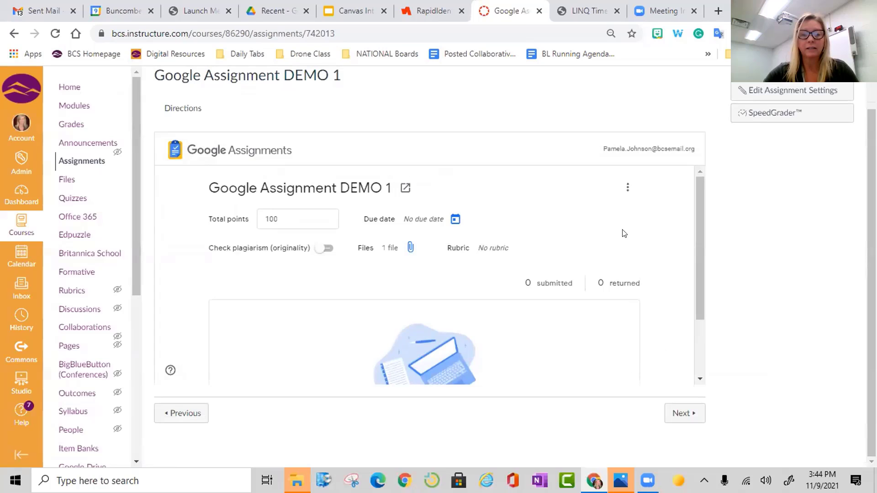
scroll(651, 297, "down", 2)
scroll(652, 297, "down", 1)
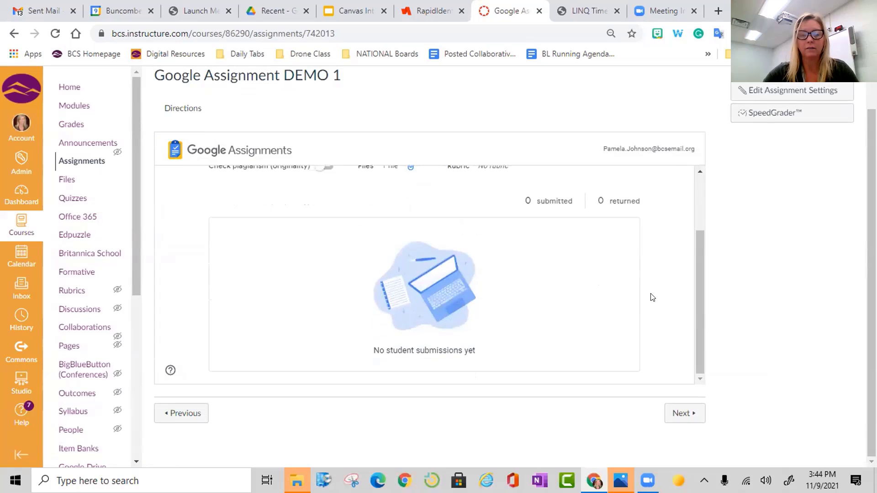
scroll(652, 297, "up", 3)
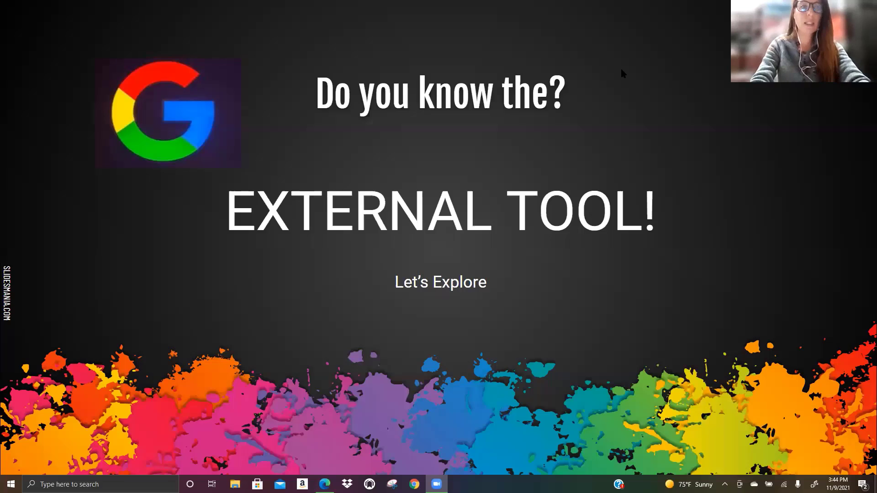
Exit the slideshow, switch to the Canvas training course and open Google Cloud Demo 1 from its modules
left_click(534, 163)
key("Escape")
key("Escape")
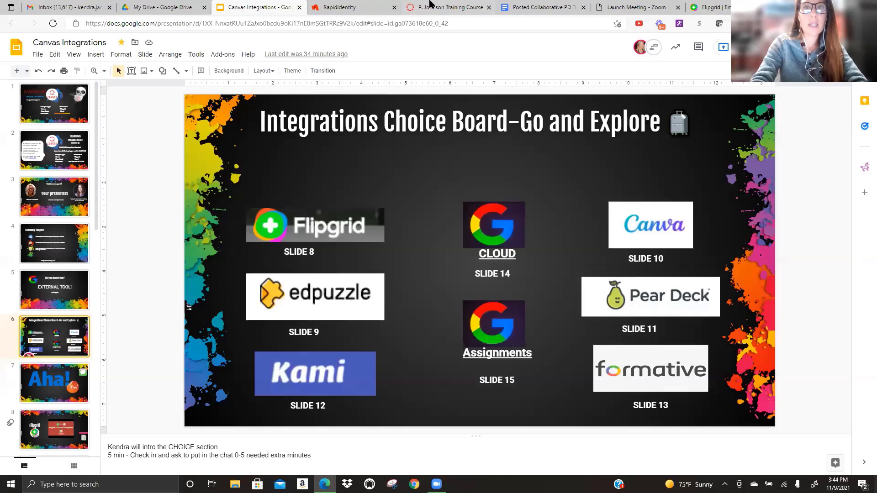
left_click(446, 6)
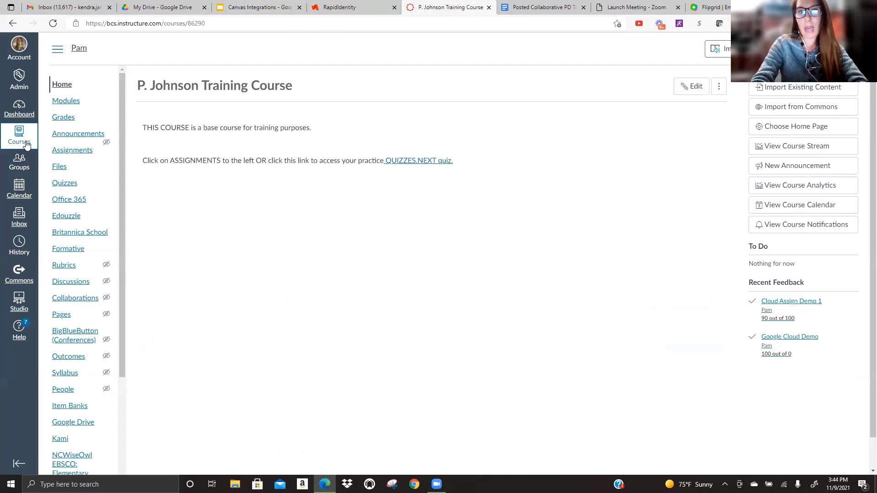
left_click(58, 100)
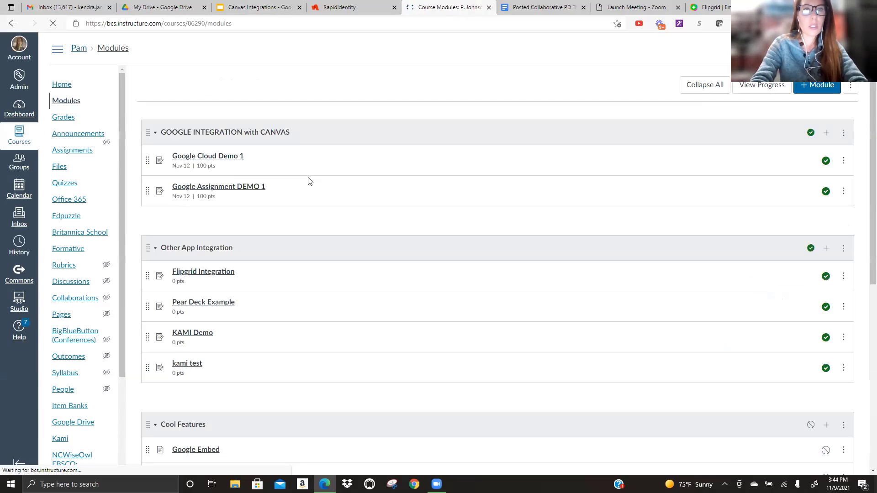
left_click(225, 159)
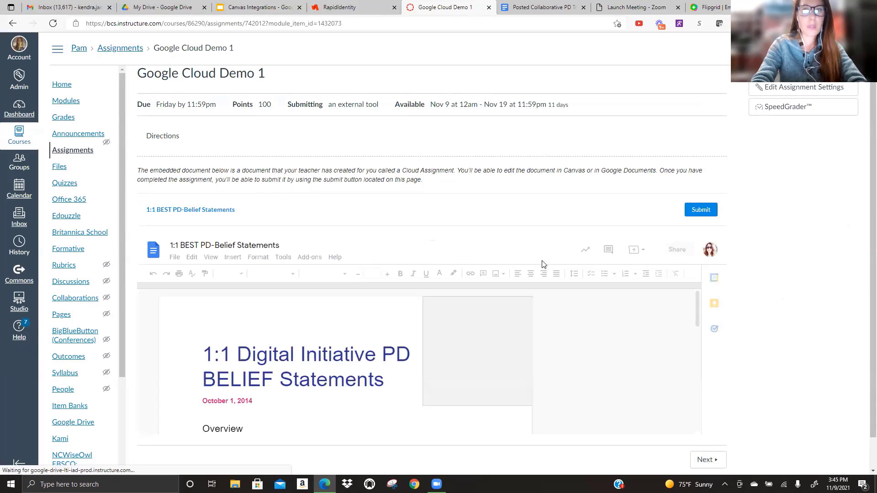
Add the student's full name on a new line above the title of the embedded 1:1 BEST PD-Belief Statements document and submit it
scroll(863, 271, "down", 1)
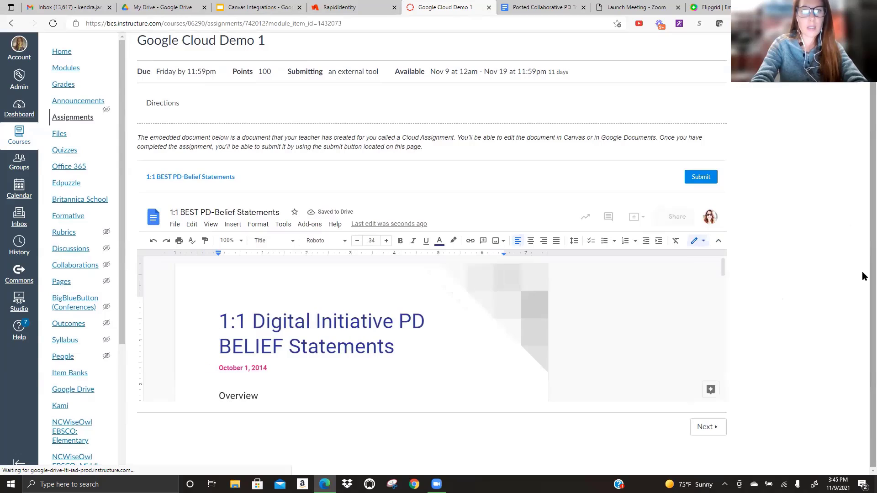
scroll(725, 277, "up", 1)
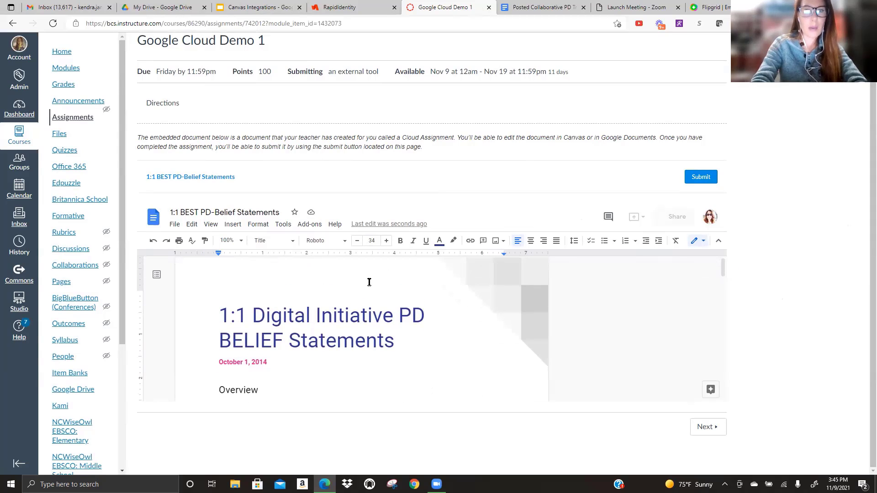
left_click(221, 314)
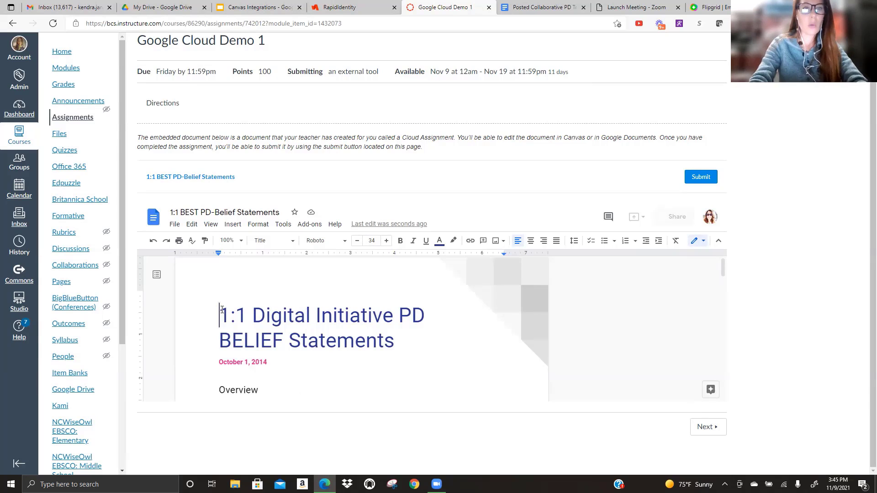
key("Return")
type("Kend")
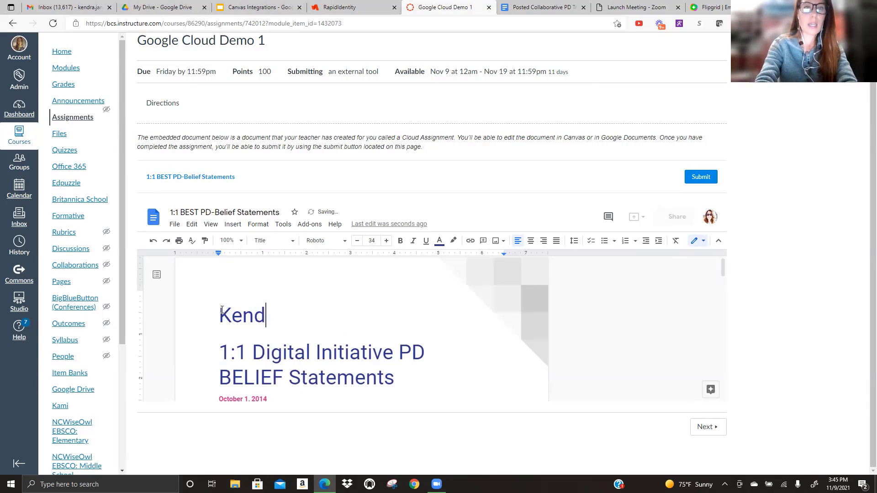
type("ra Cameron Jarvis")
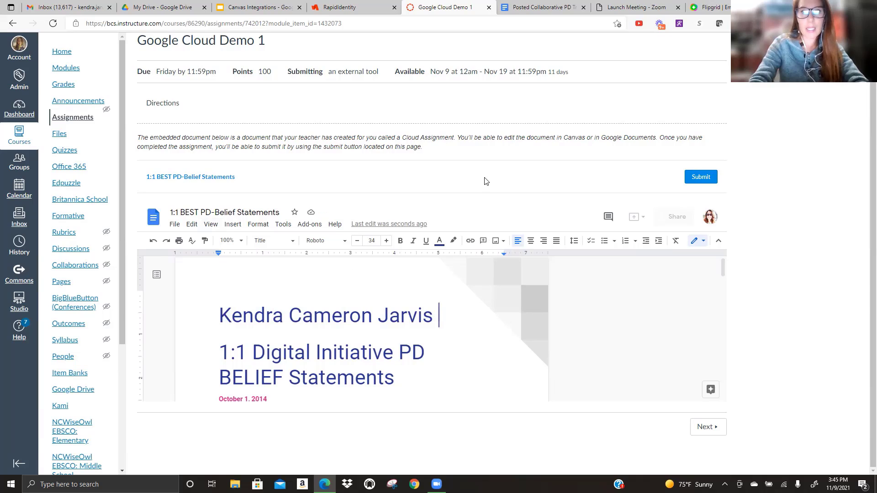
left_click(697, 180)
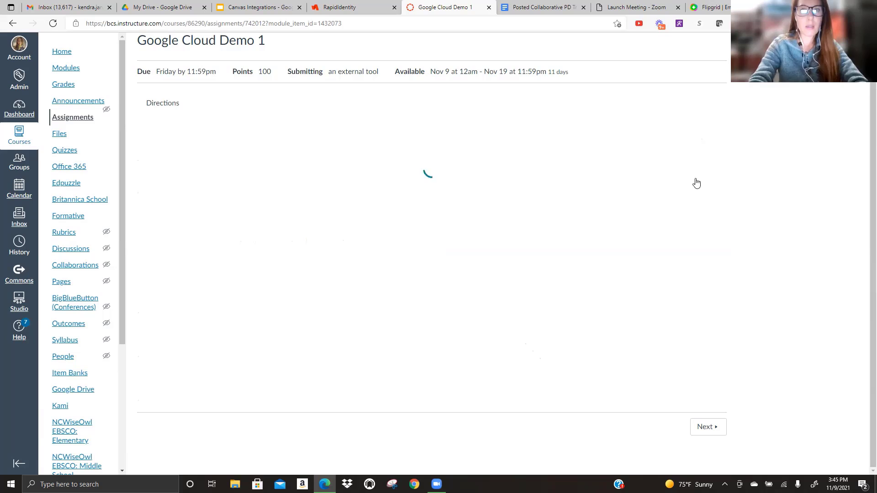
Open Google Assignment DEMO 1 from the course modules and open the student's copy of the Great Template for - PD 2021 slides
left_click(65, 67)
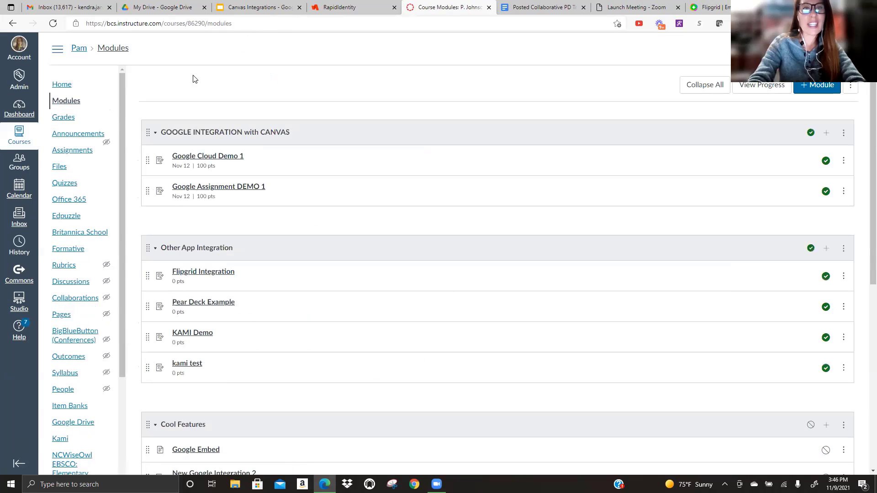
left_click(233, 189)
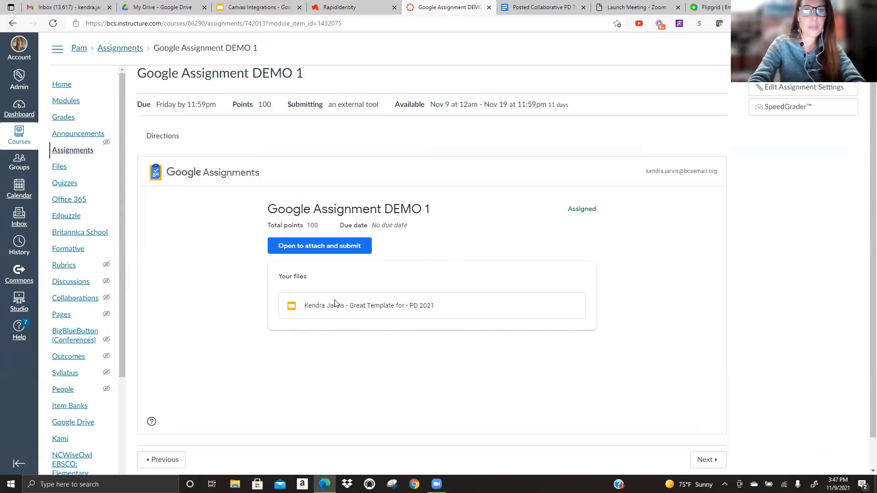
left_click(321, 245)
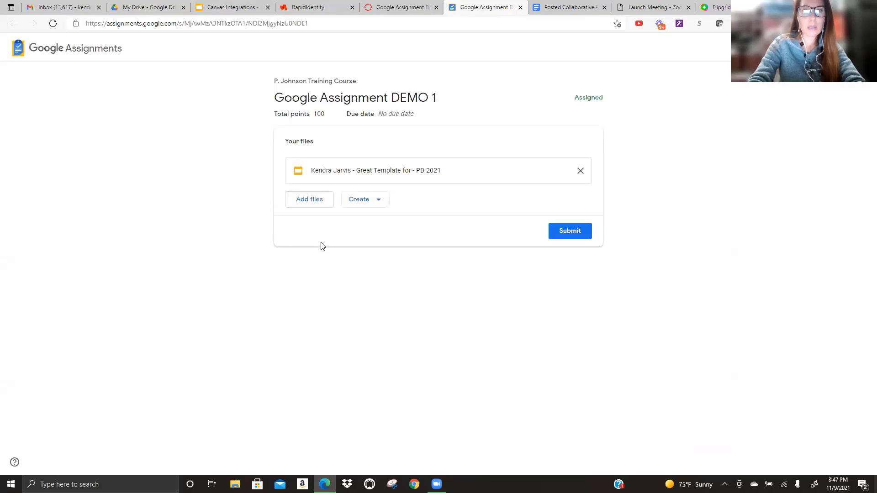
left_click(344, 172)
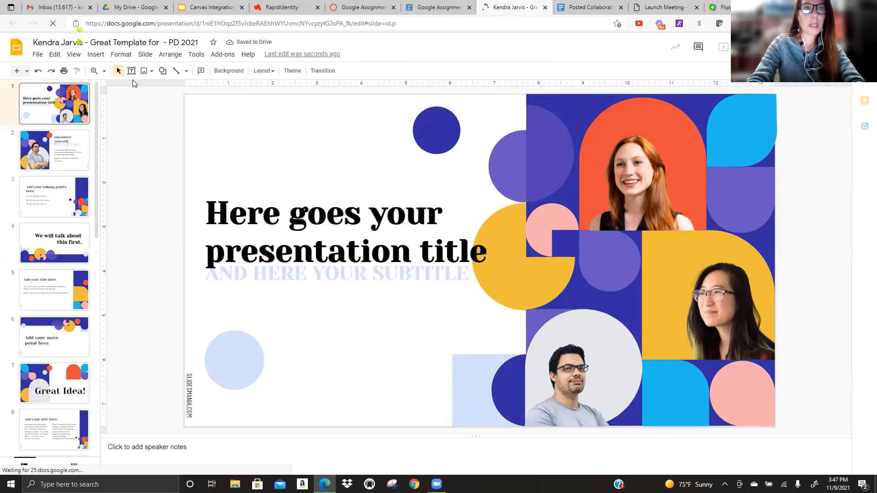
Draw a rectangle above the presentation title on the first slide and enter the student's first name in it
left_click(163, 72)
mouse_move(179, 88)
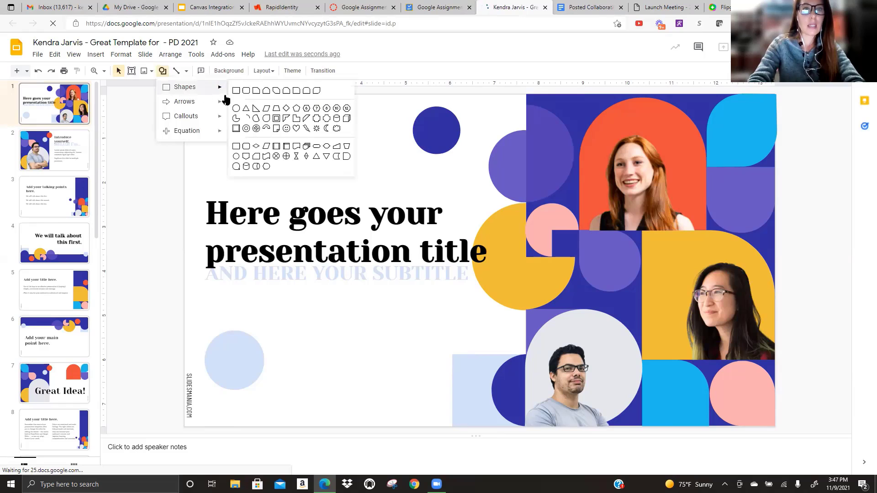
left_click(236, 90)
left_click_drag(223, 134, 383, 190)
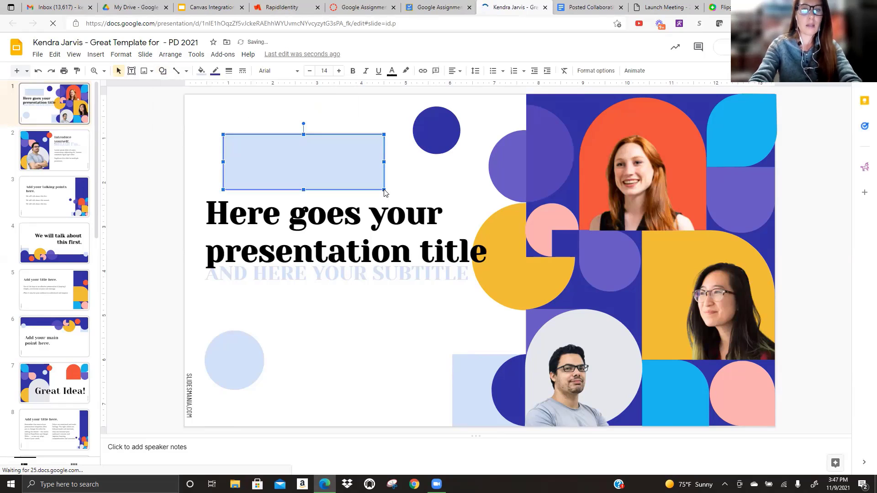
type("Kendra")
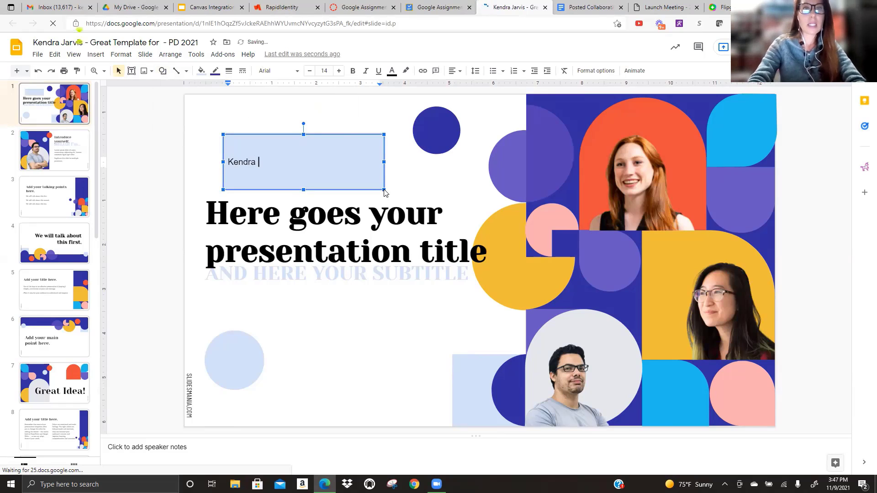
Return to the Google Assignment DEMO 1 page and submit the student's slides
left_click(446, 7)
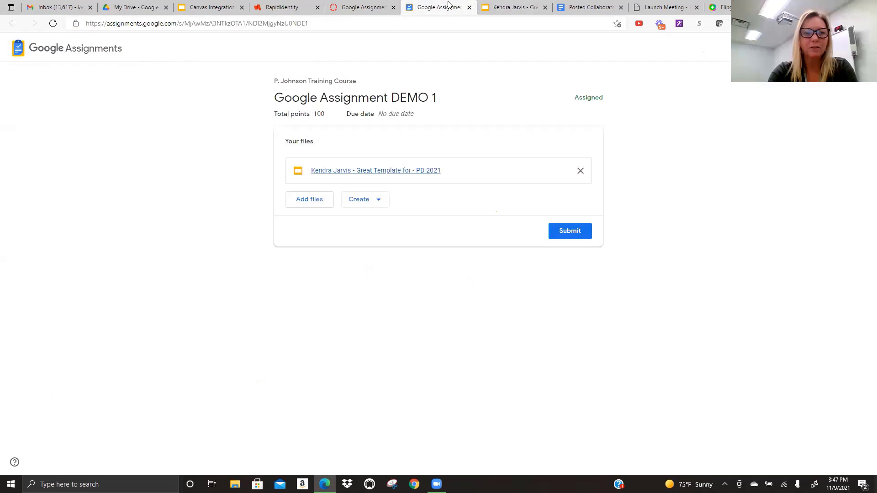
left_click(508, 7)
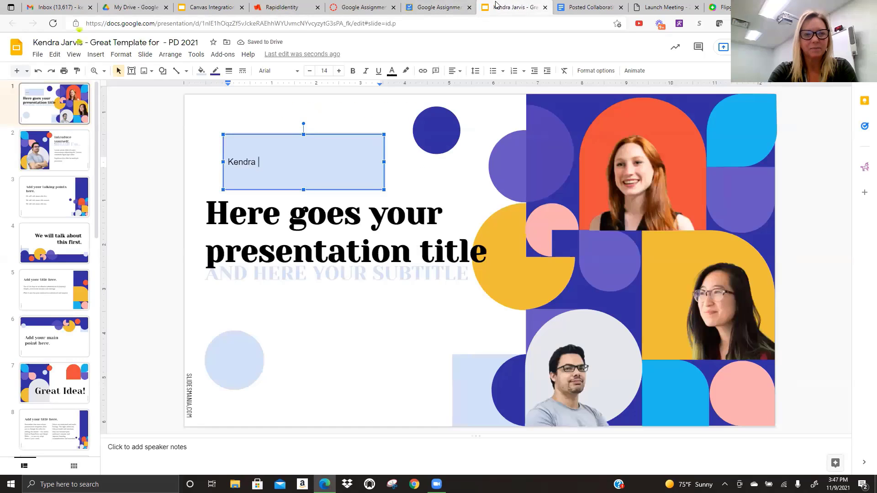
left_click(421, 8)
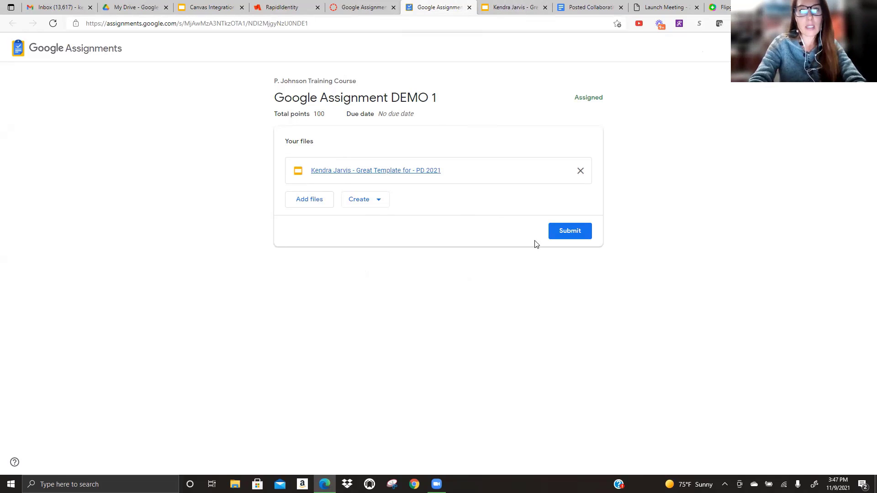
left_click(560, 234)
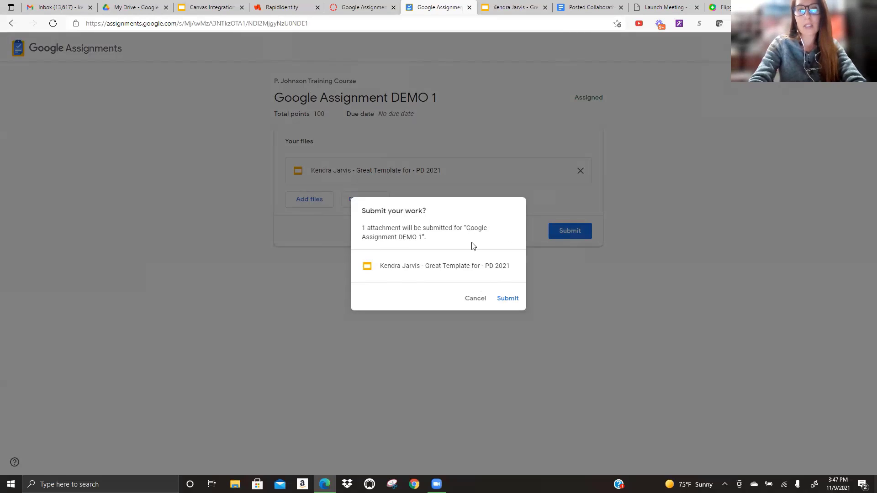
left_click(508, 298)
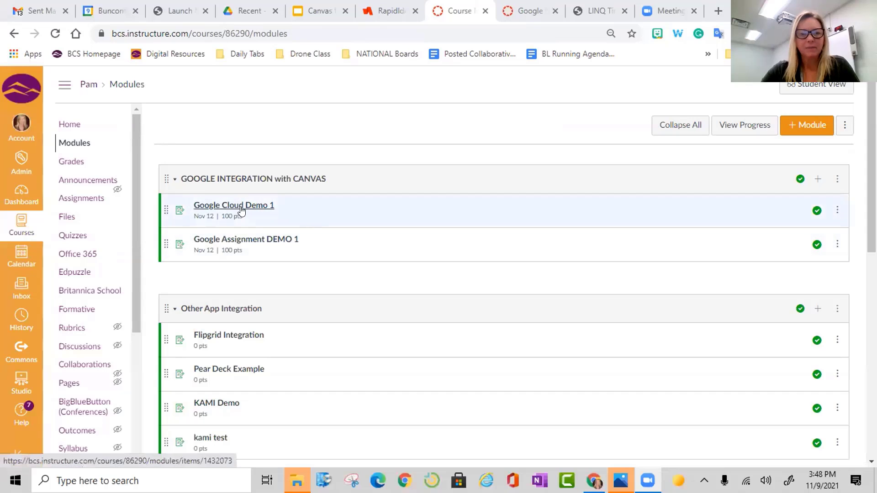
Open Google Cloud Demo 1 from the course modules and view the student's submission and grade field in SpeedGrader
left_click(242, 210)
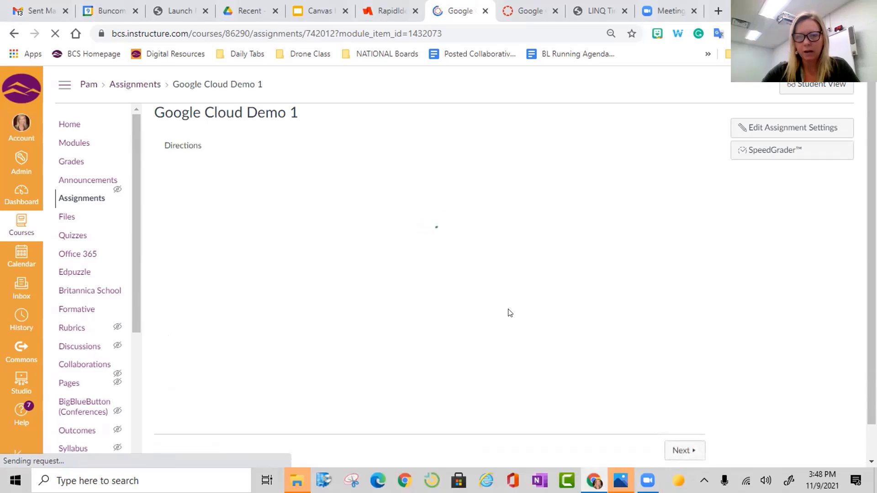
left_click(782, 150)
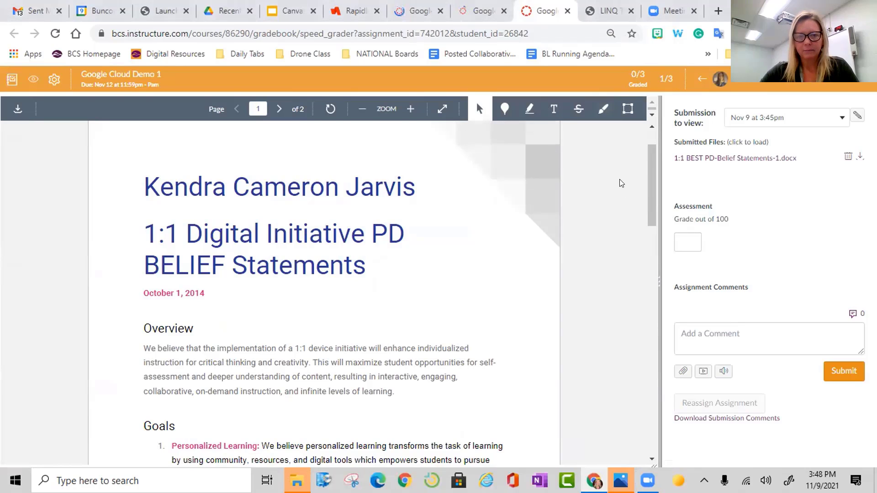
left_click(694, 235)
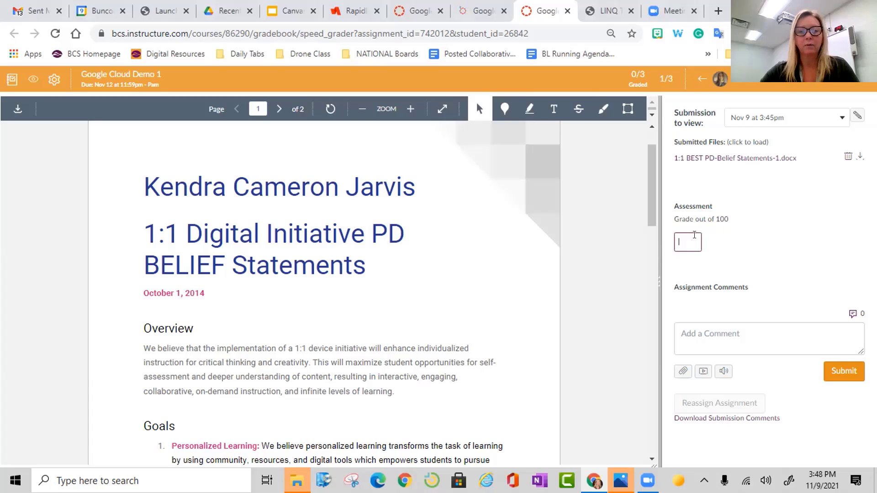
Close SpeedGrader, LINQ Time Keeper and the extra Canvas page, keeping the Google Cloud Demo 1 assignment open
left_click(567, 11)
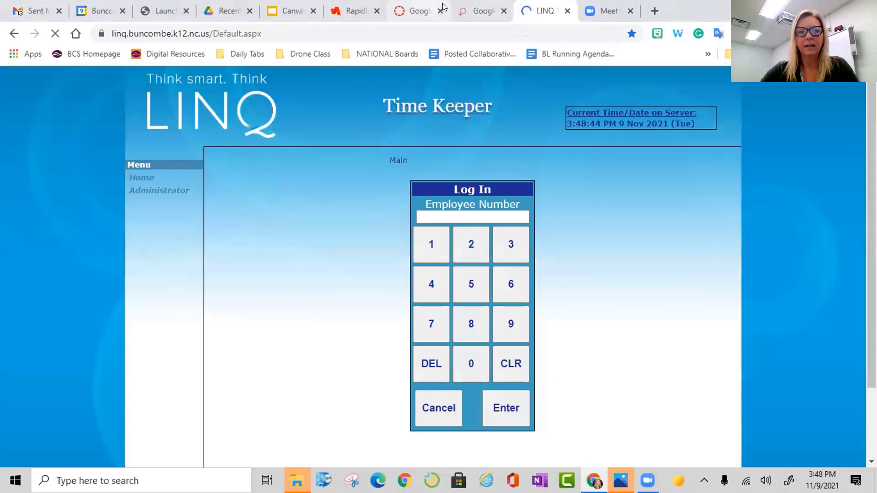
left_click(443, 6)
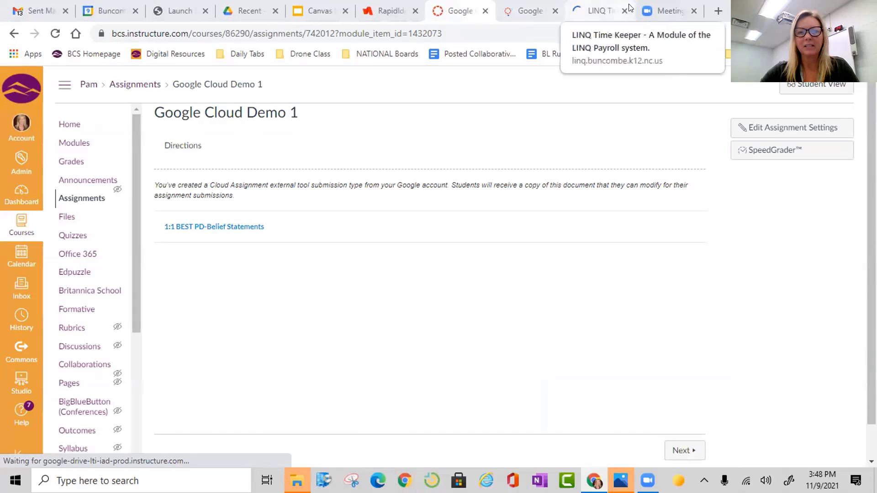
left_click(624, 8)
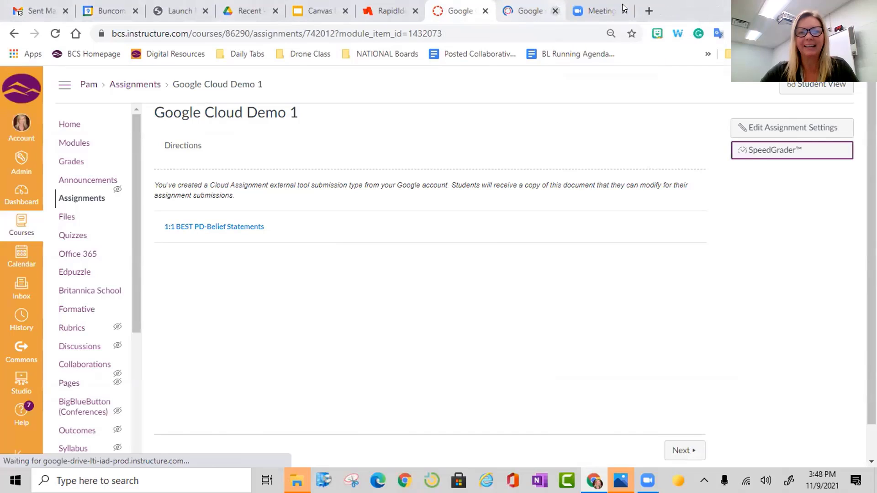
left_click(555, 11)
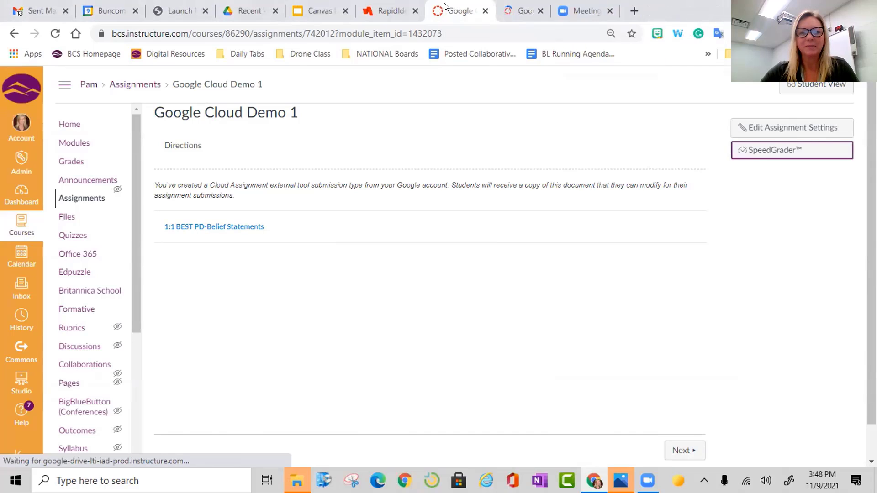
Open Google Assignment DEMO 1 from the course modules and look over its list of student submissions
left_click(77, 143)
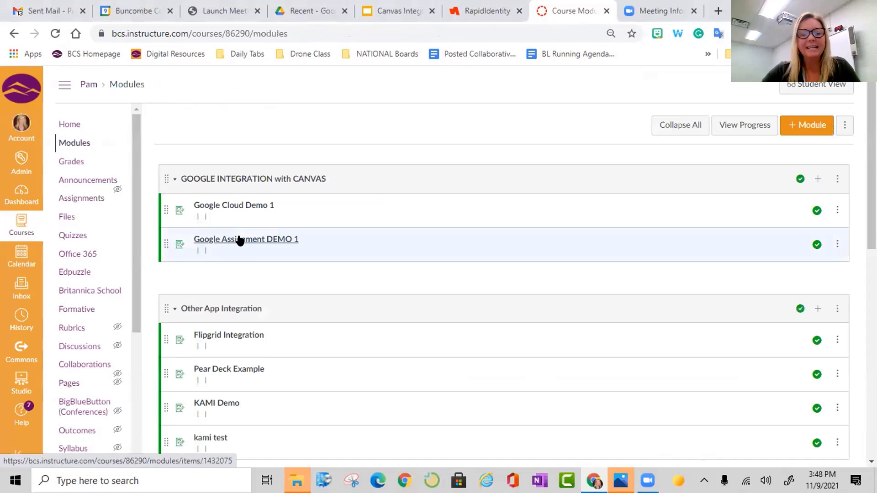
left_click(240, 240)
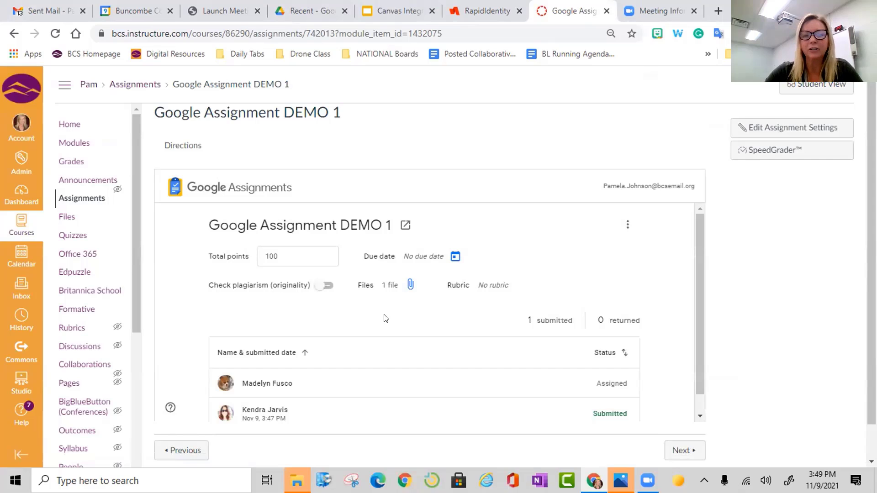
scroll(384, 318, "down", 1)
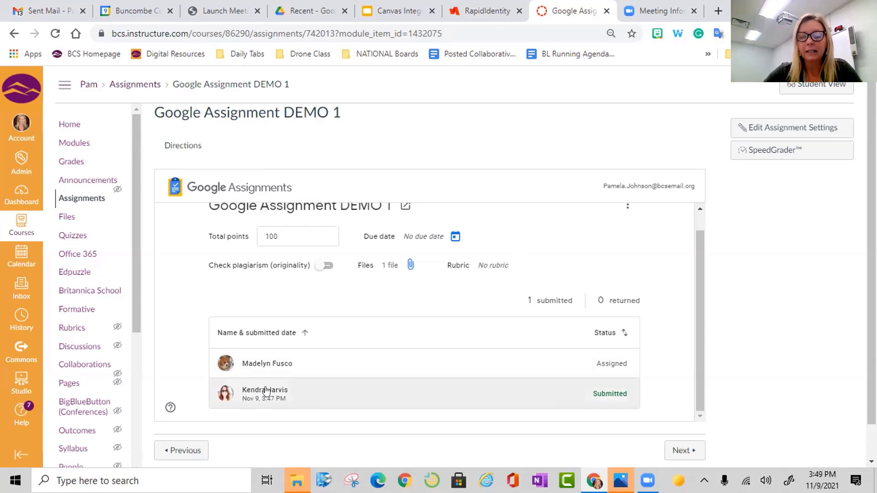
View the copy of the student marked Assigned, then go back to the Canvas assignment page
left_click(272, 358)
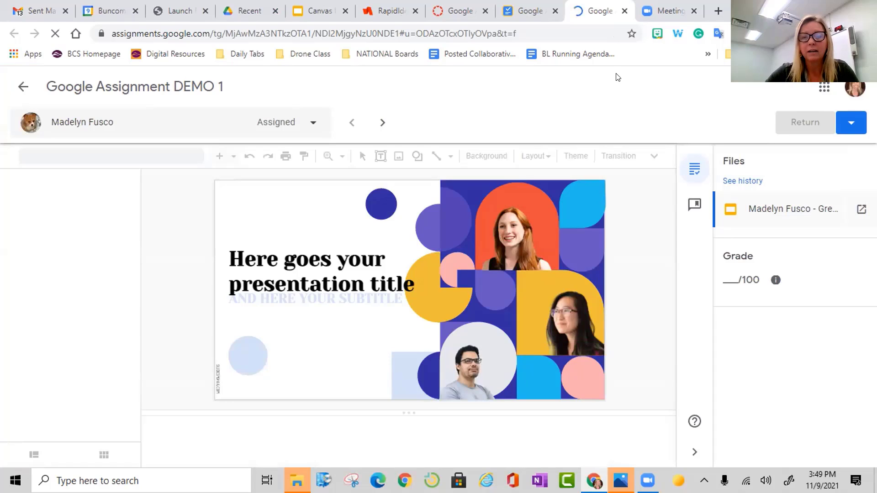
key("ctrl+shift+Tab")
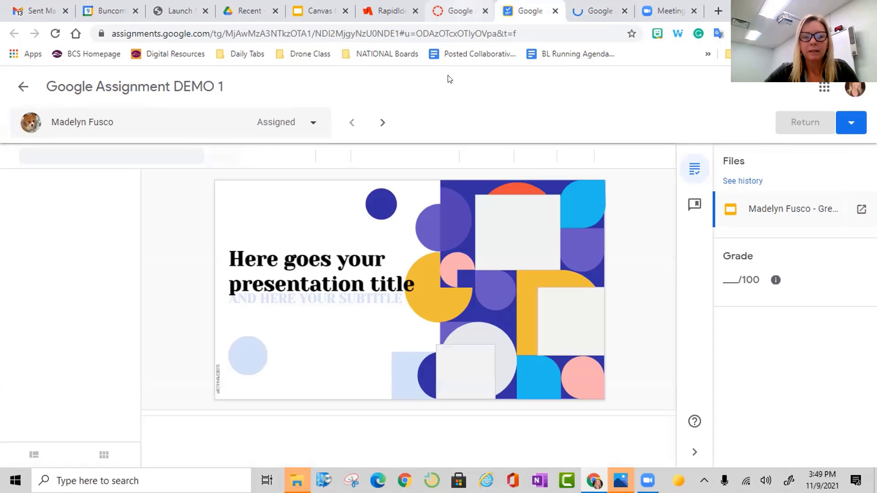
key("ctrl+shift+Tab")
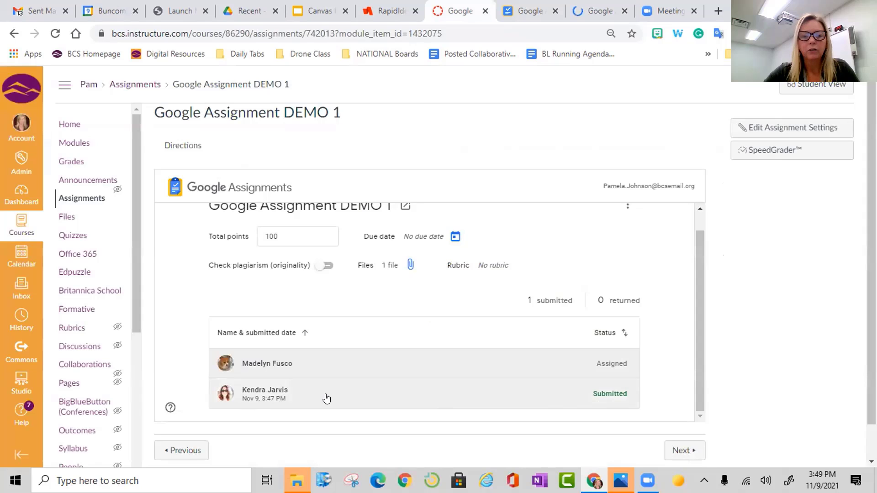
Open the submitted student's slides from the submissions list in the Google Assignments grading view
left_click(283, 389)
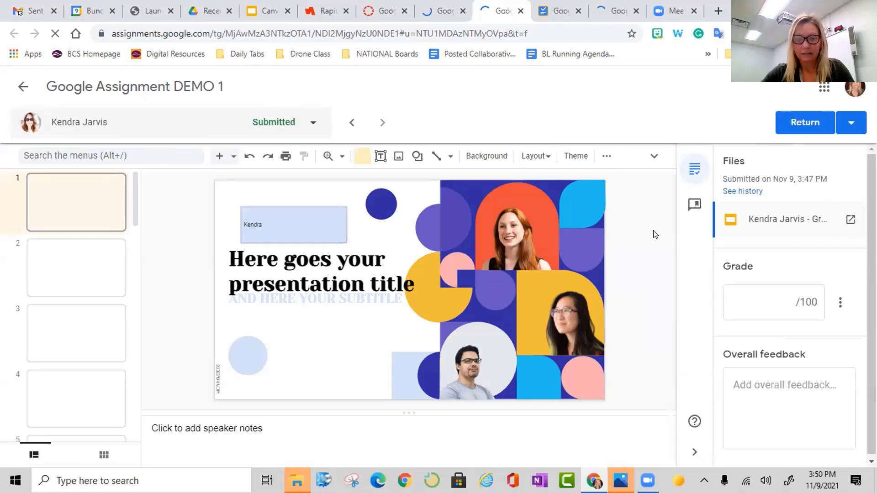
left_click(609, 160)
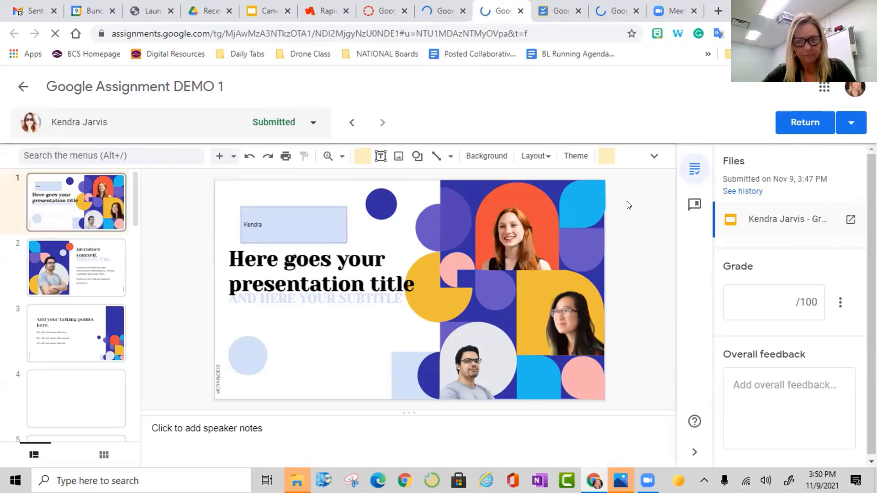
left_click(643, 281)
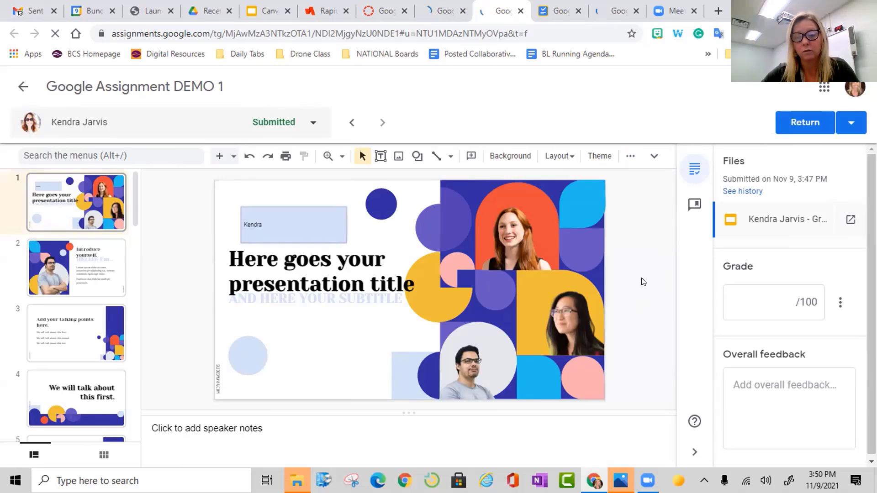
Grade the submitted slides 90 out of 100 and return the work to the student
left_click(757, 298)
type("90")
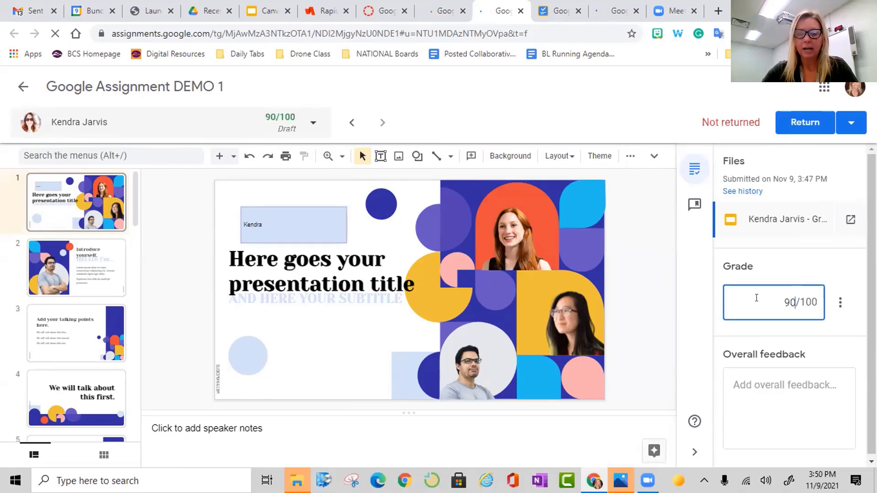
left_click(797, 391)
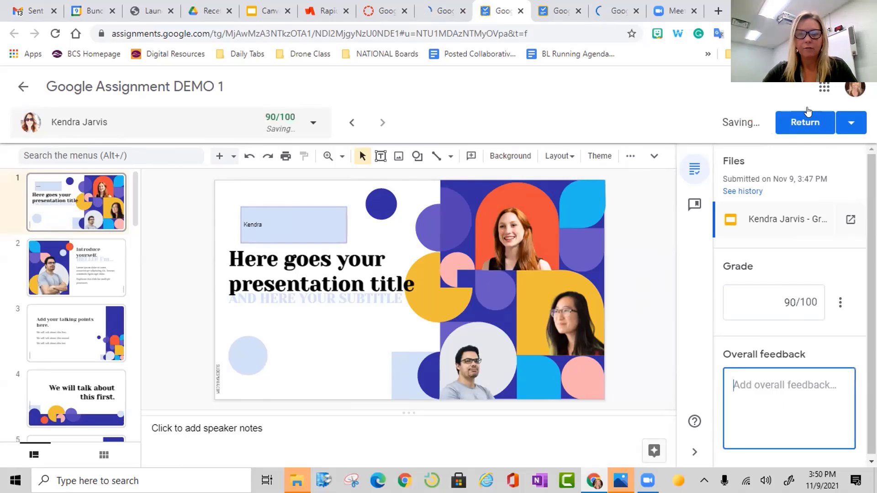
left_click(809, 120)
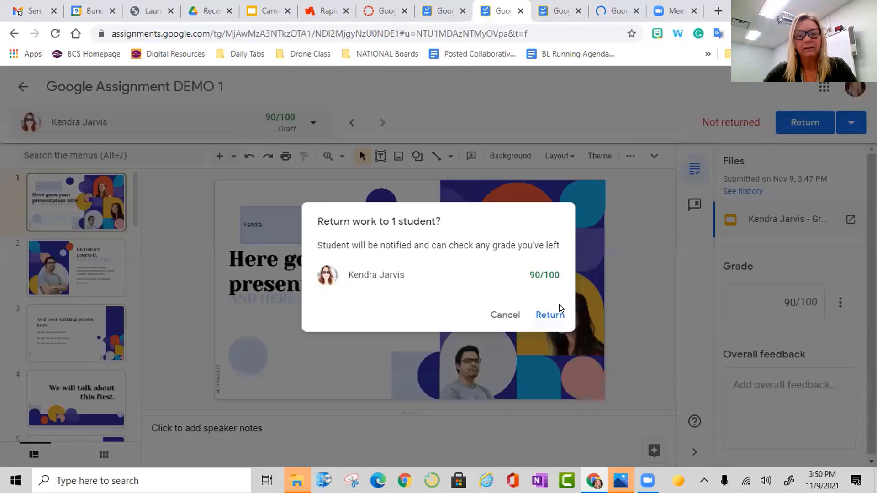
left_click(552, 315)
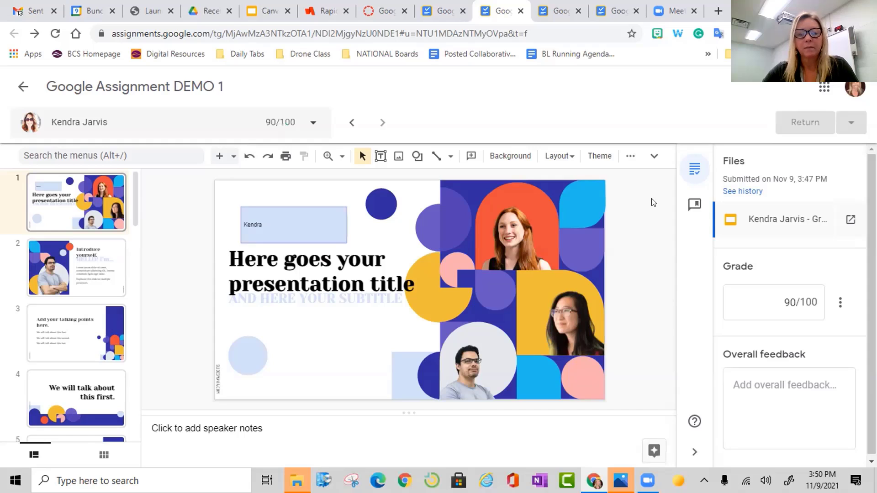
Go back to the Canvas assignment, check the student's synced grade in SpeedGrader and close it
left_click(384, 7)
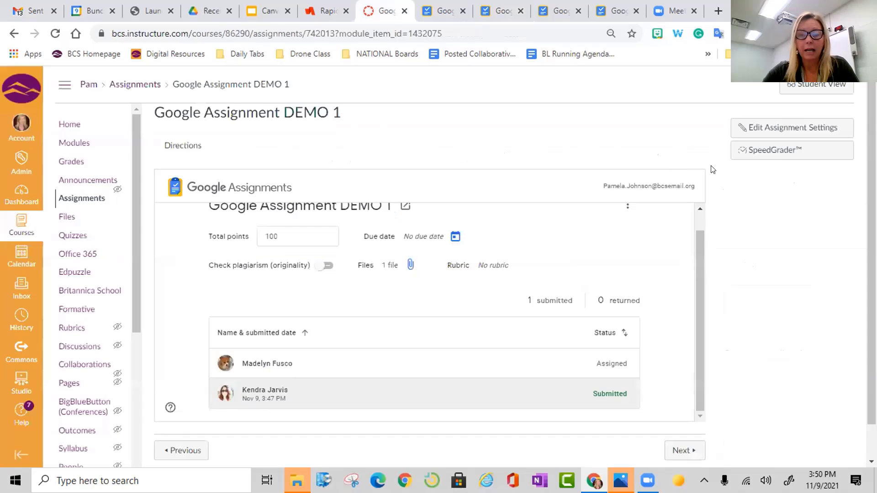
left_click(784, 151)
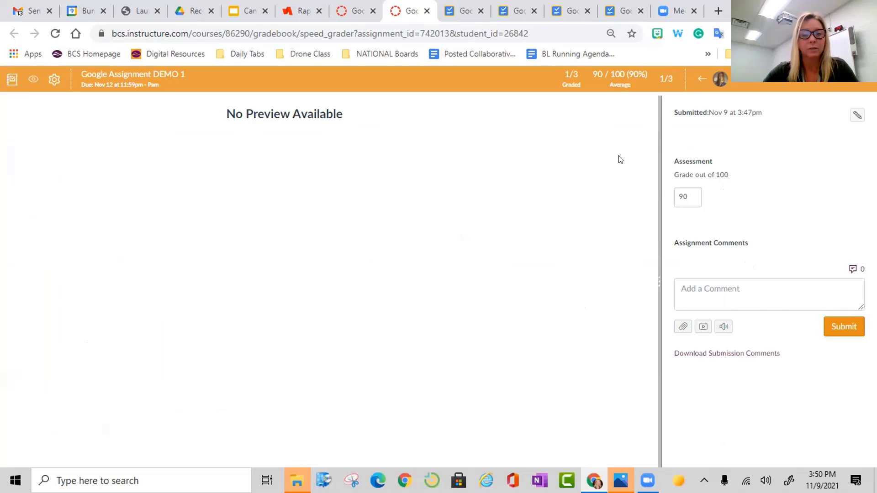
left_click(423, 8)
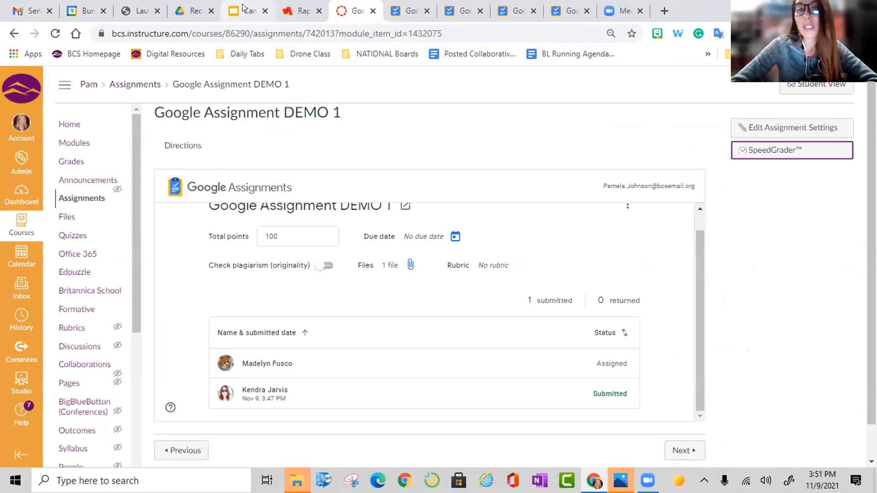
Switch to the Canvas Integrations slides and start presenting from the EXTERNAL TOOL! slide
left_click(243, 7)
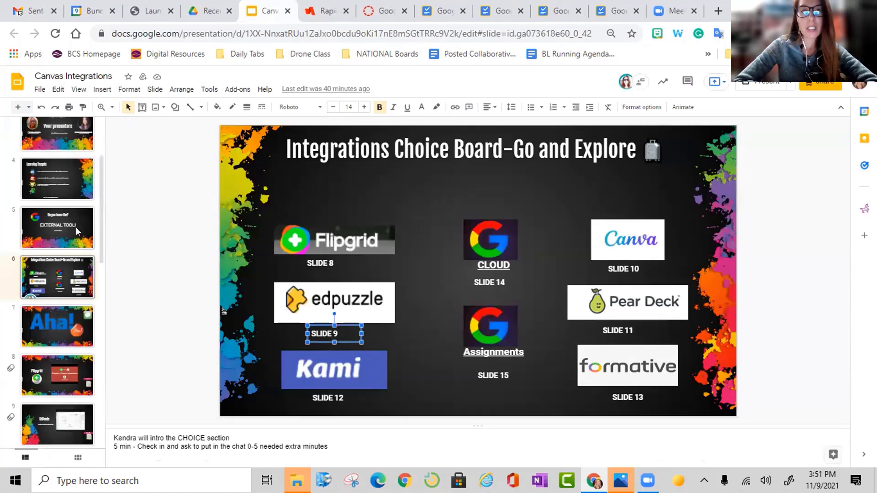
left_click(76, 227)
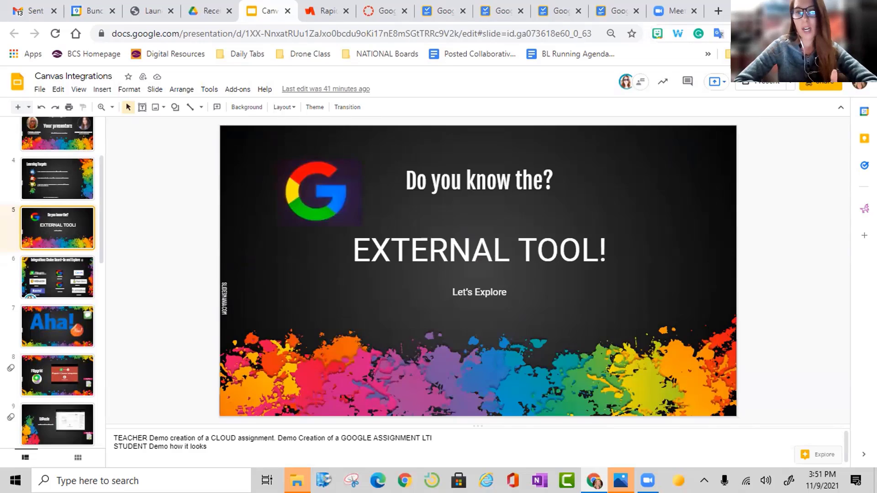
left_click(766, 82)
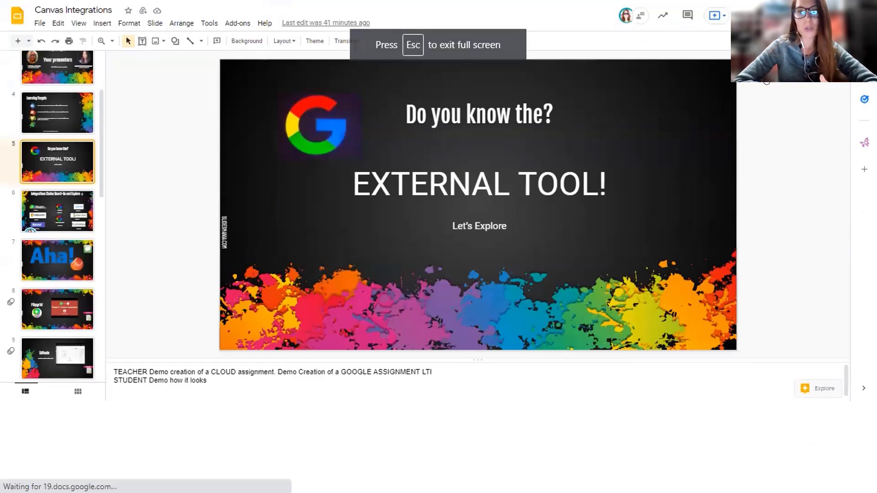
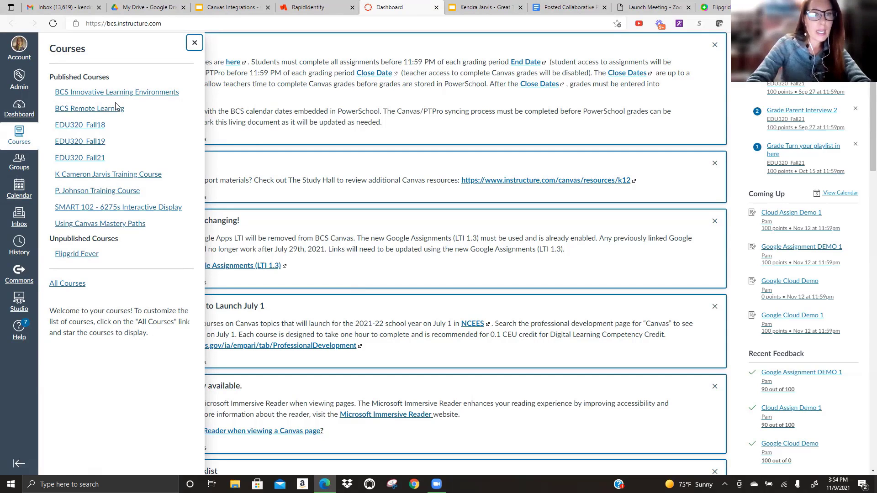
Open the KCJ Training Course and go to its course settings
left_click(105, 176)
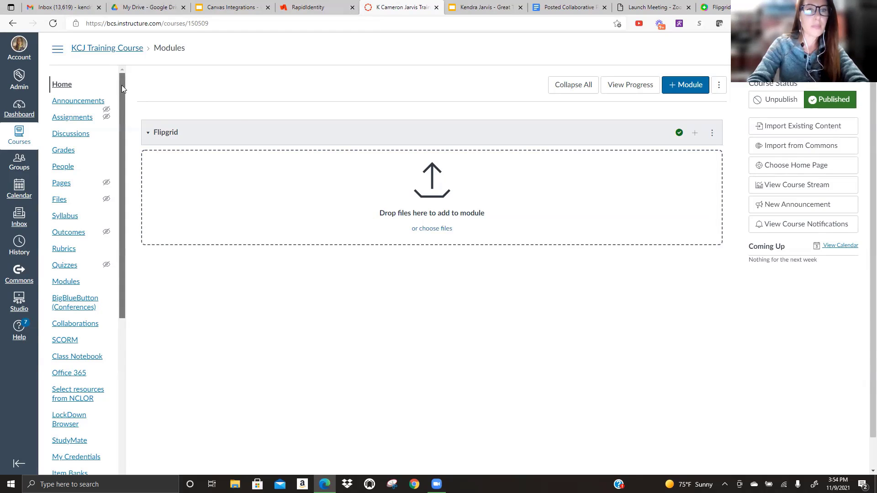
left_click_drag(122, 85, 118, 315)
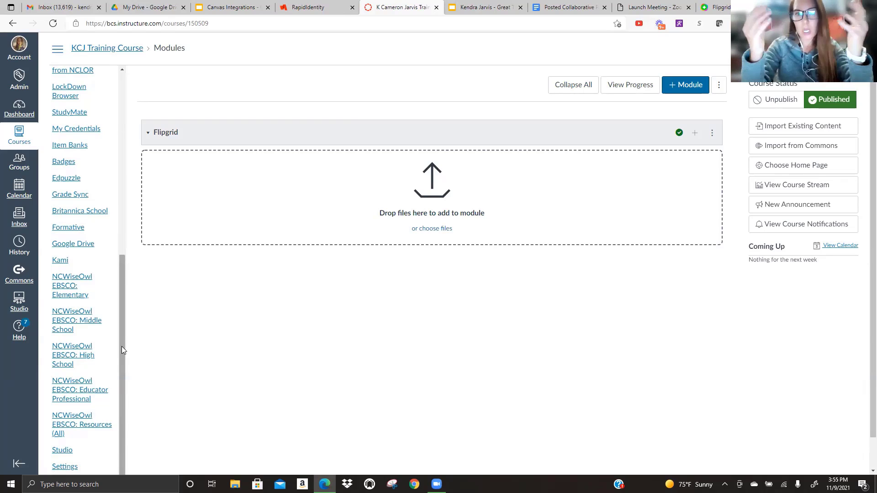
left_click(70, 471)
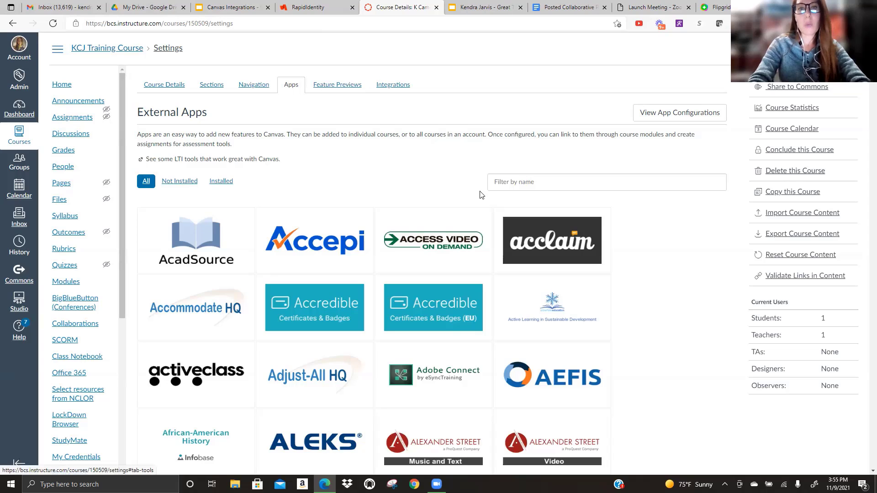
Find Flipgrid among the course's external apps by filtering for "flipgrid" and begin adding it
left_click(508, 180)
type("flipgrid")
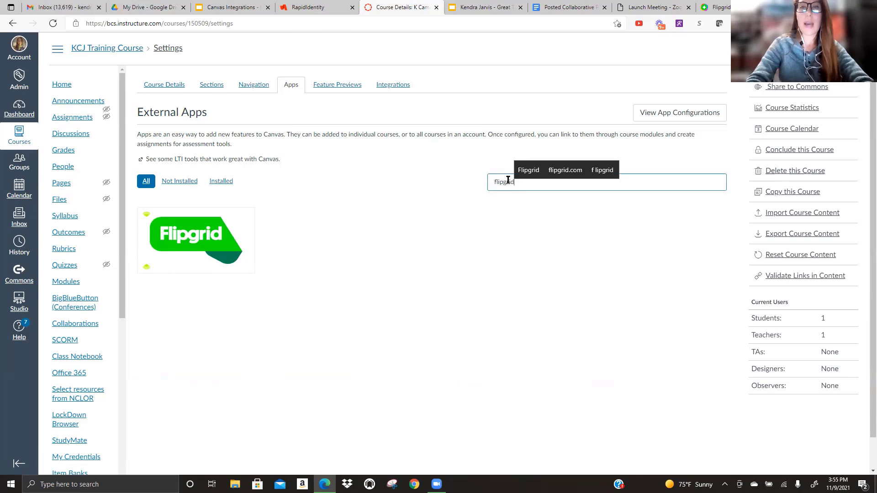
mouse_move(207, 247)
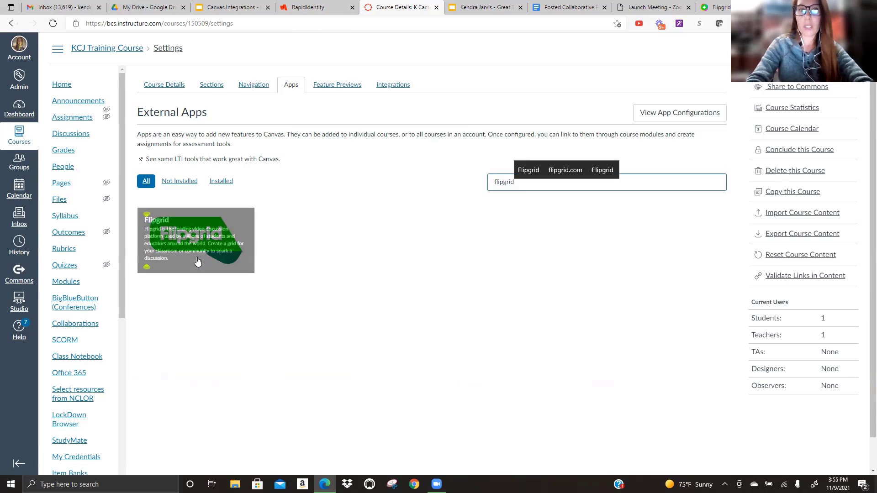
left_click(210, 248)
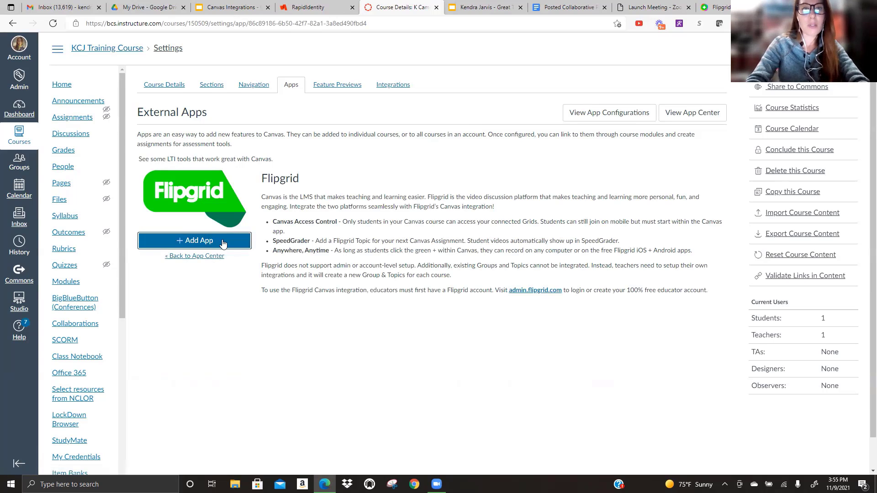
left_click(211, 242)
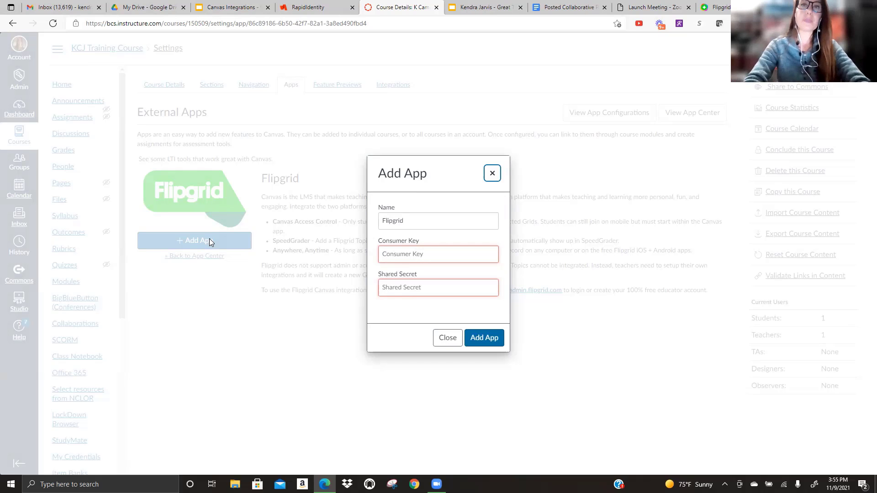
Switch to the Flipgrid website, log in as an educator and open the account's integrations settings
left_click(658, 7)
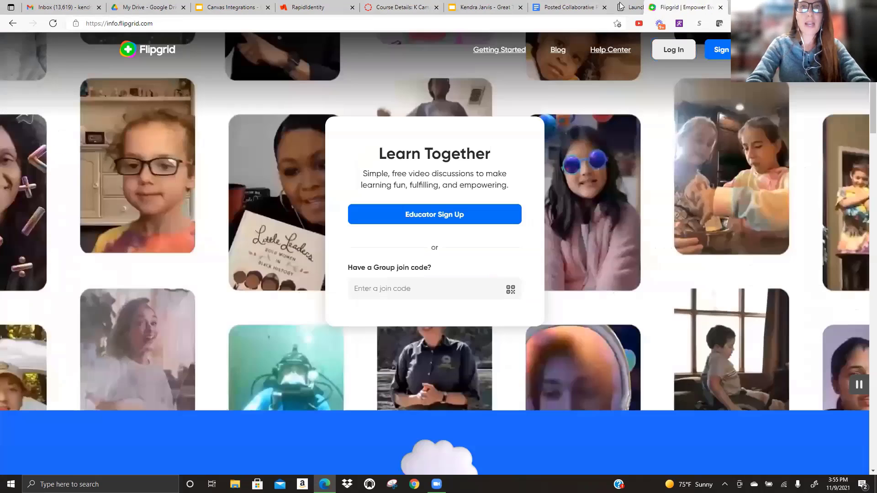
left_click_drag(620, 5, 493, 3)
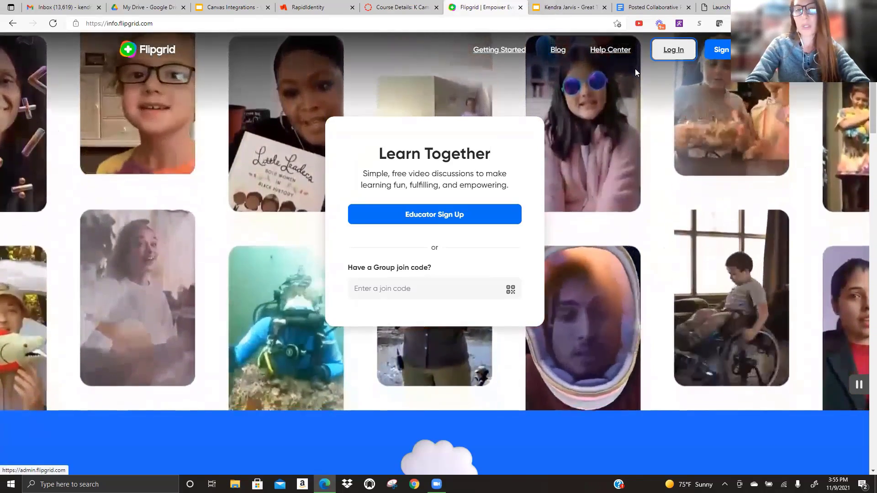
left_click(635, 69)
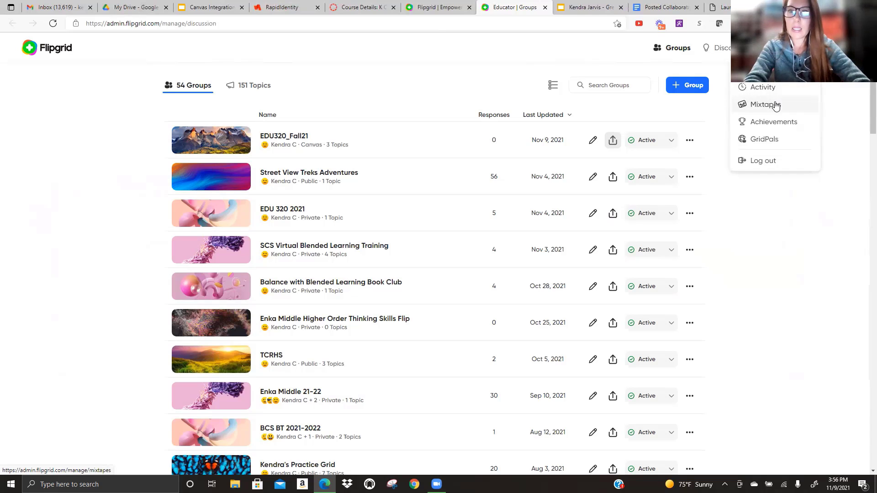
left_click(772, 69)
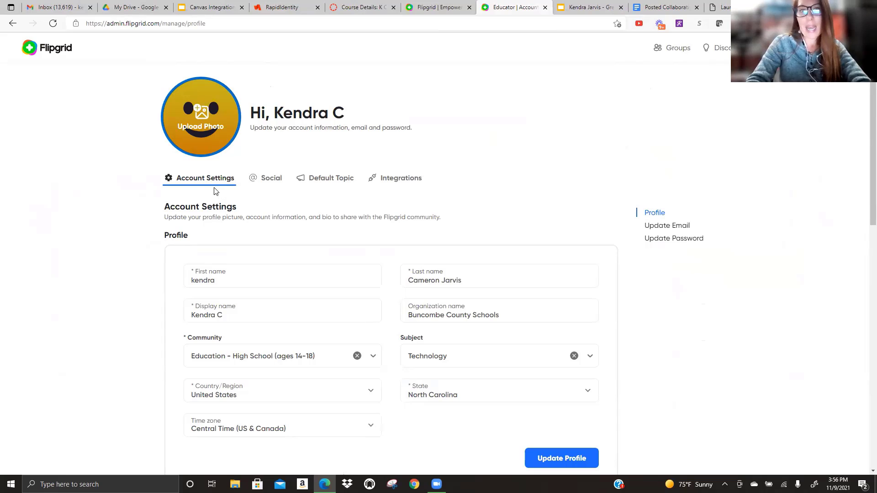
left_click(391, 186)
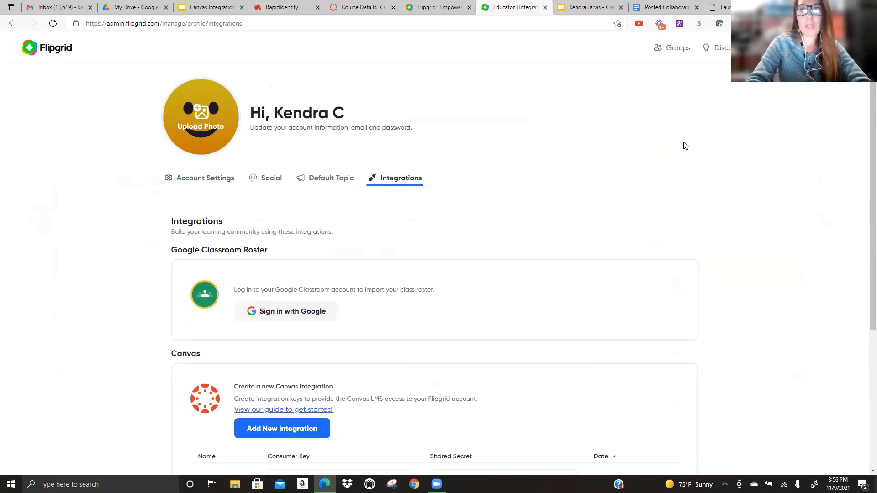
Create a new Canvas integration in Flipgrid, named after the teacher's training course
scroll(863, 151, "down", 4)
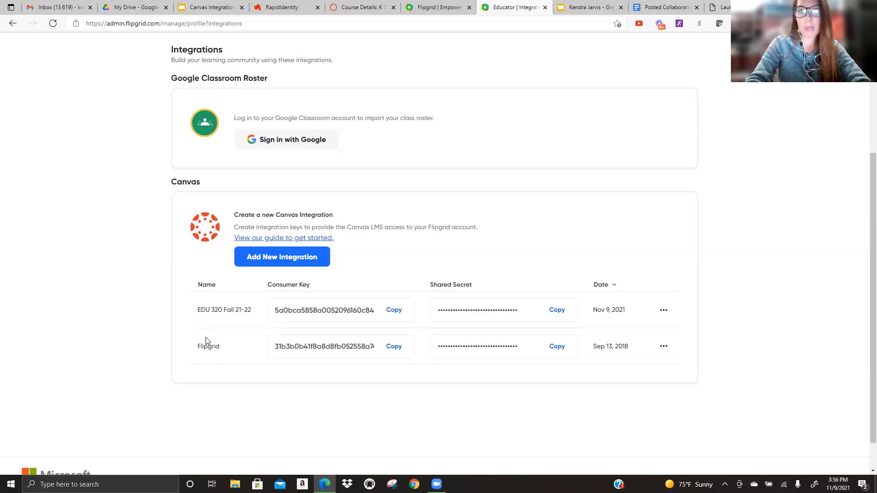
left_click(271, 264)
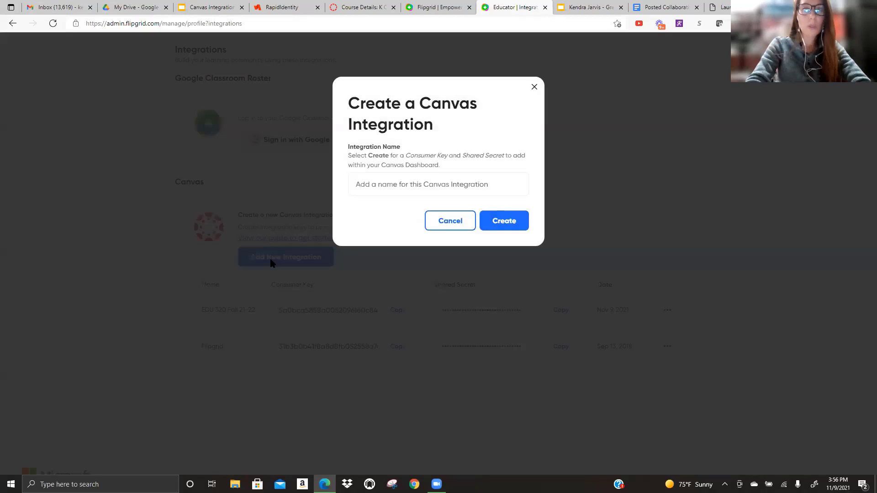
left_click(374, 184)
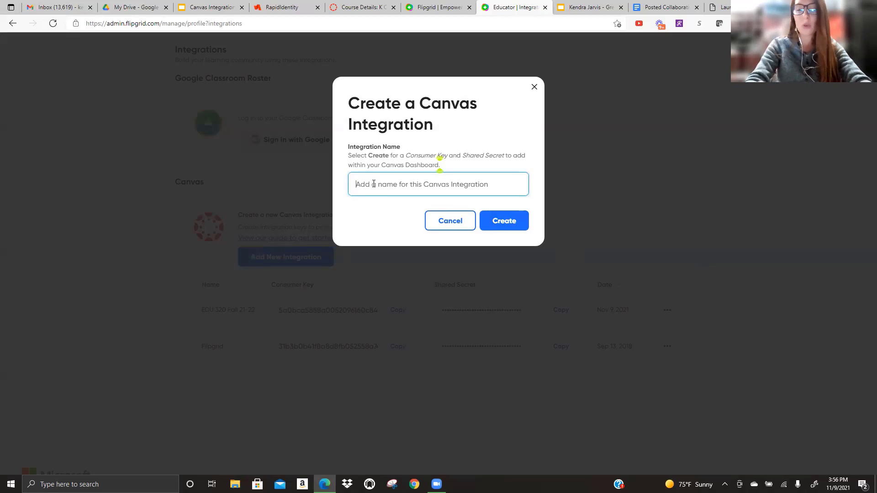
type("Kendra")
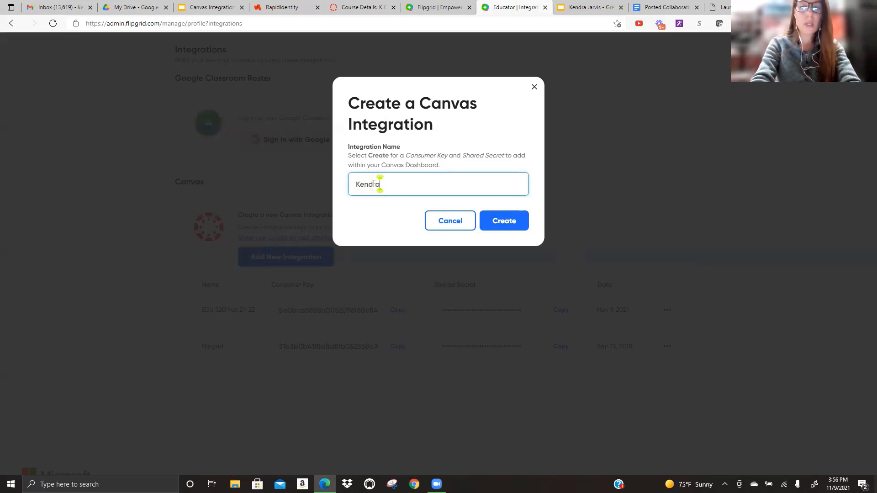
type("'s Training ")
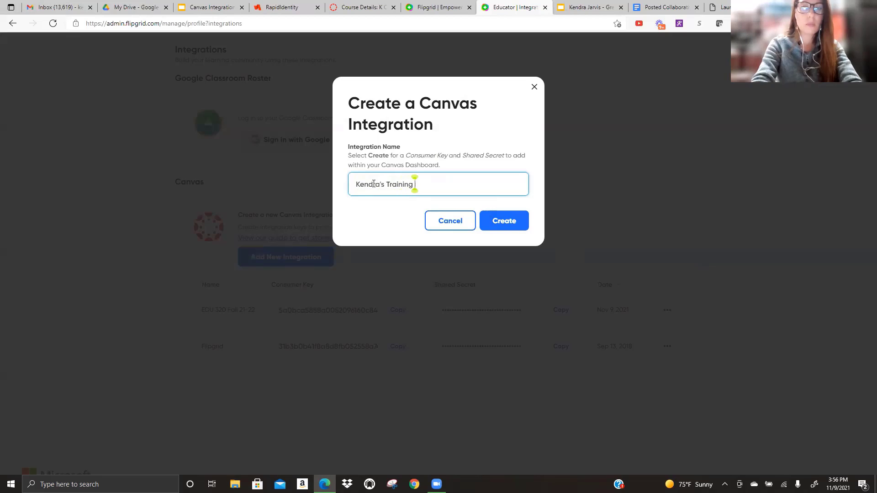
type("Course")
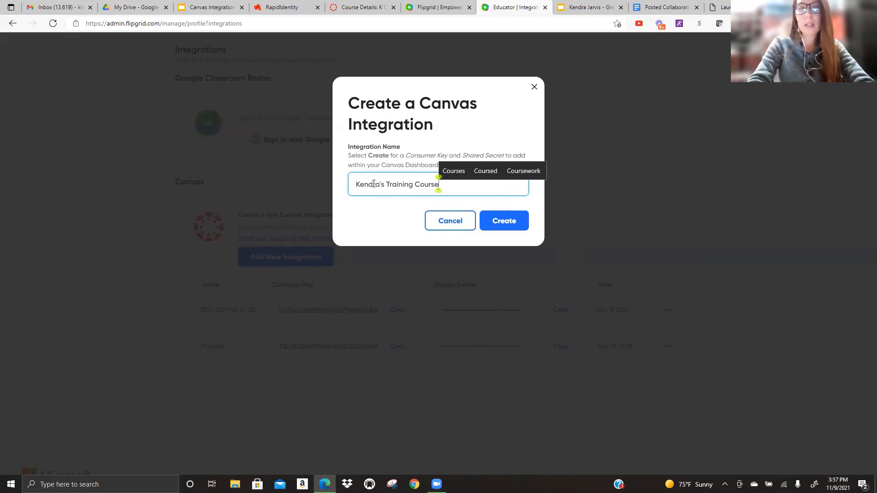
left_click(493, 223)
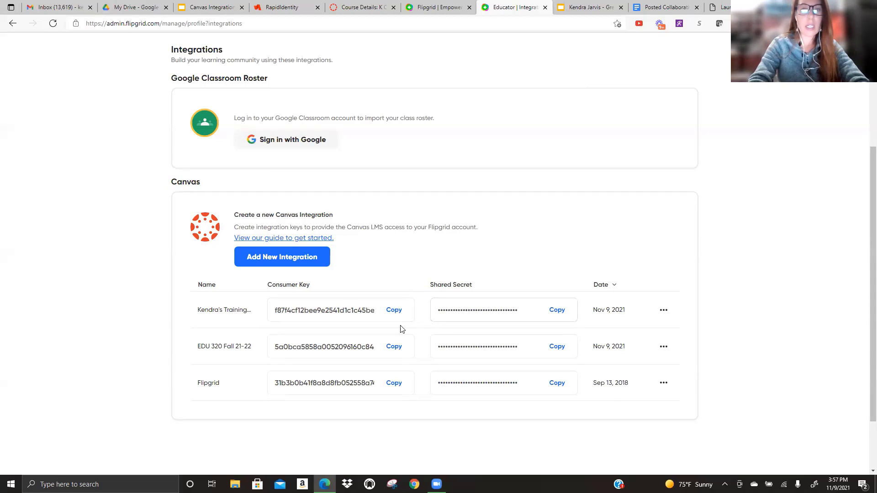
Copy the new integration's consumer key from Flipgrid into the Consumer Key field of the Canvas app being added
left_click(393, 315)
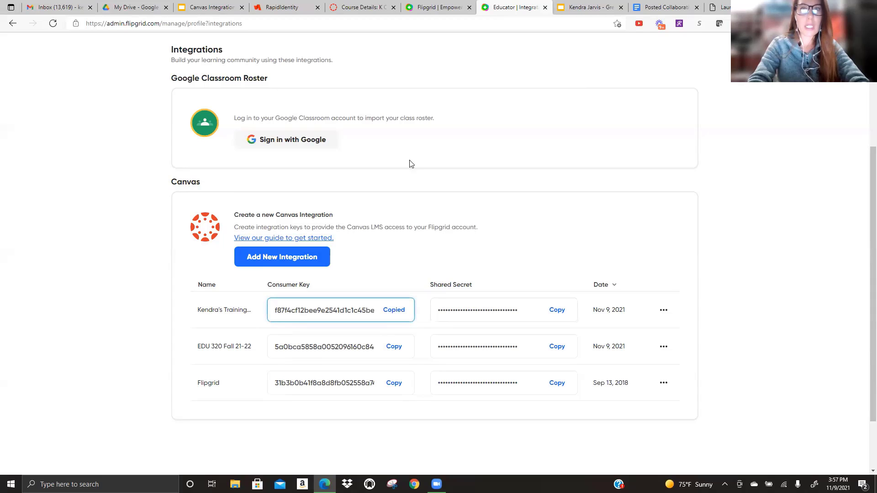
left_click(367, 7)
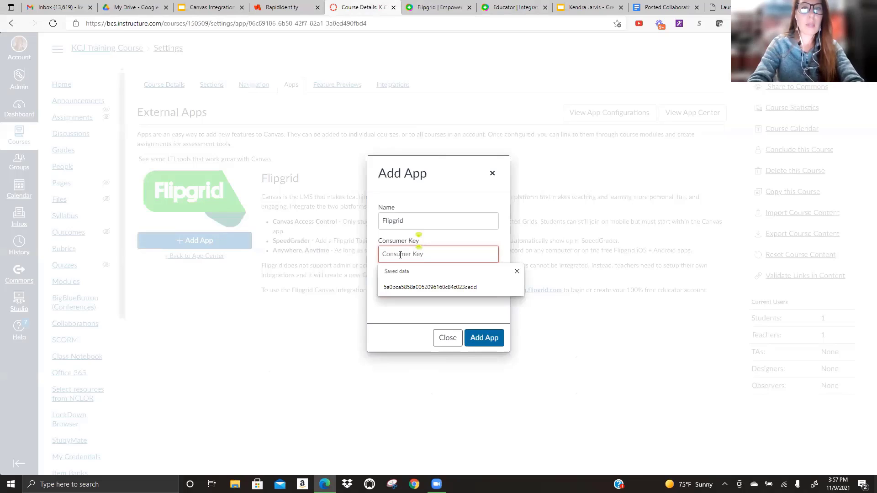
key("ctrl+v")
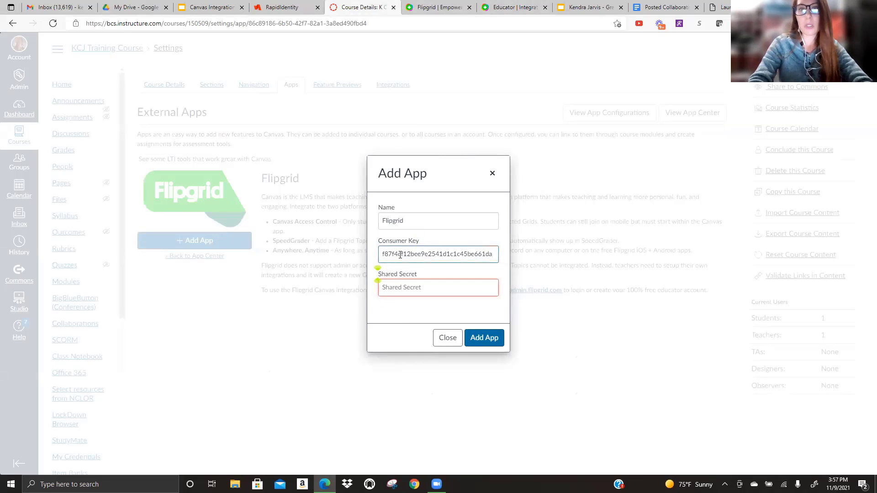
Copy the new integration's shared secret from Flipgrid into the Canvas Shared Secret field and add the Flipgrid app to the course
left_click(507, 5)
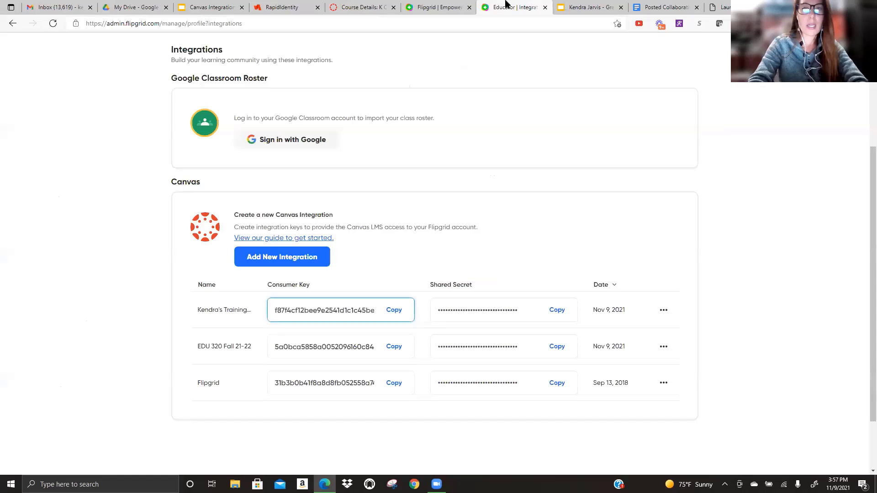
left_click(561, 312)
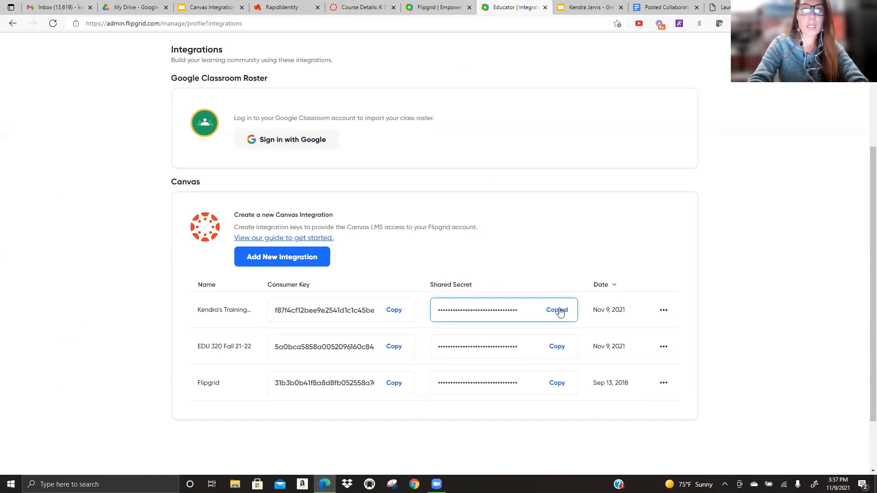
left_click(363, 7)
left_click(421, 284)
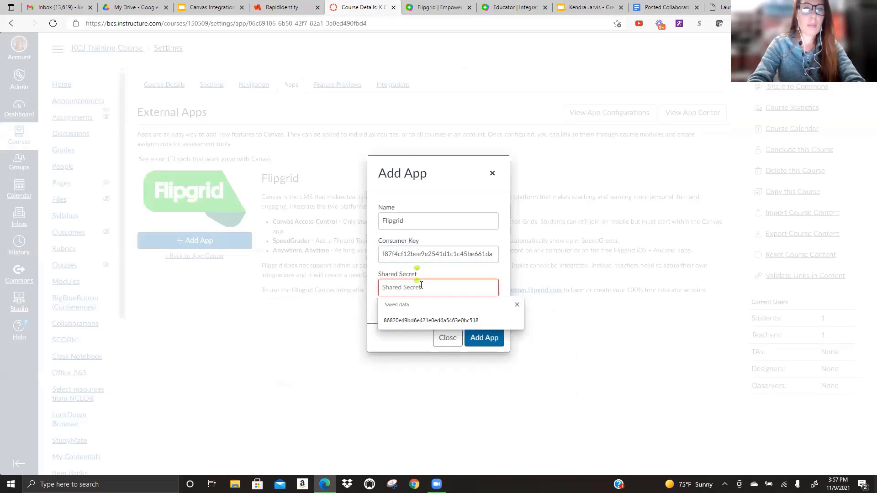
key("ctrl+v")
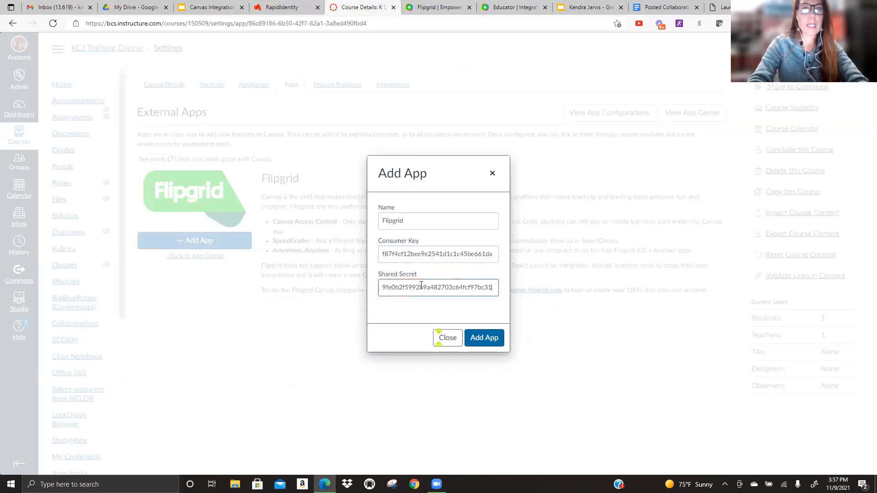
left_click(493, 343)
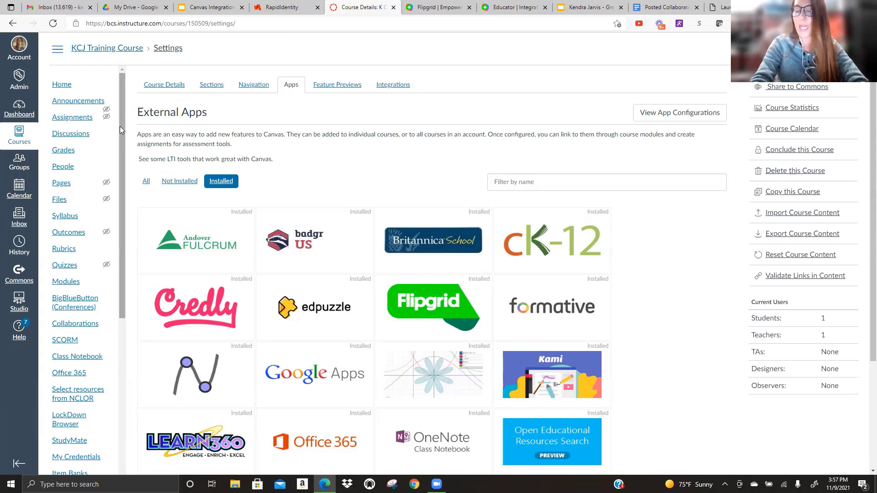
Create a new assignment in the training course and name it "Introductions"
left_click(76, 122)
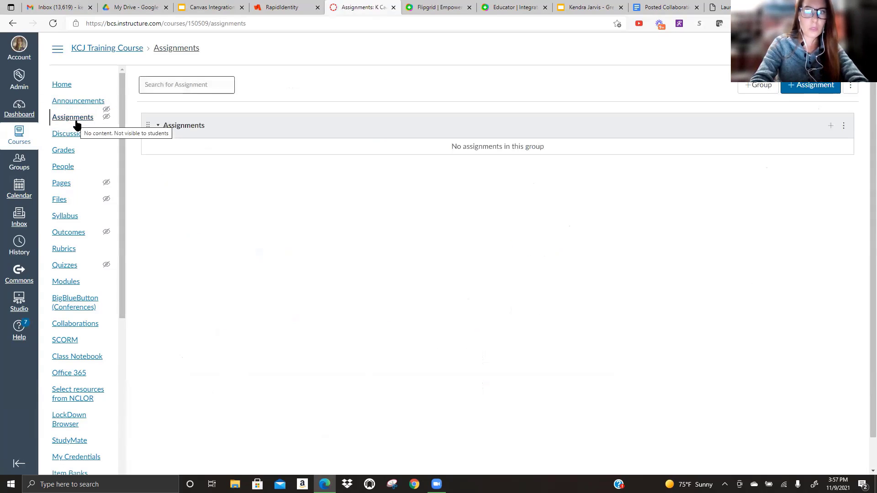
left_click(813, 87)
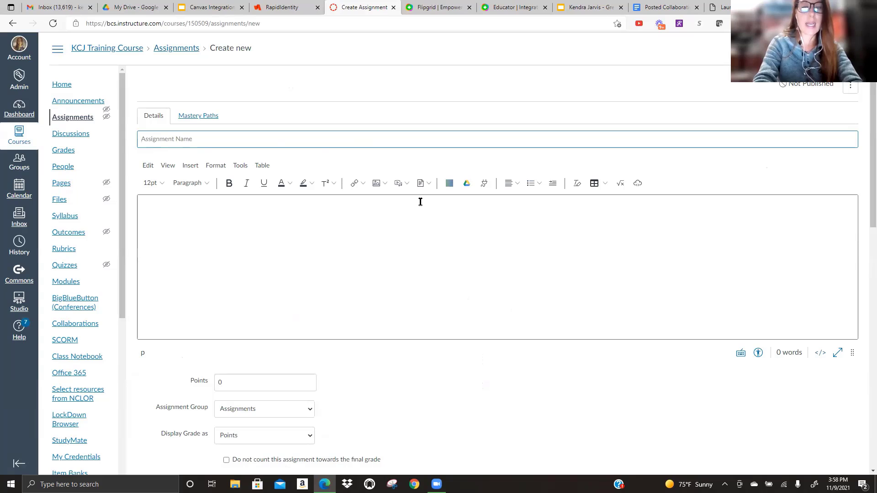
type("Introductions")
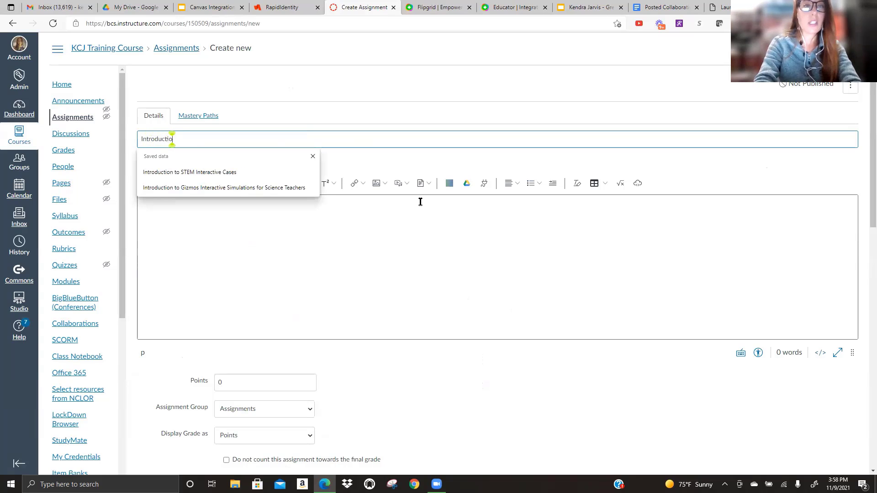
Enter "Directions:" and "Learning Target:" on separate lines in the assignment description
left_click(383, 222)
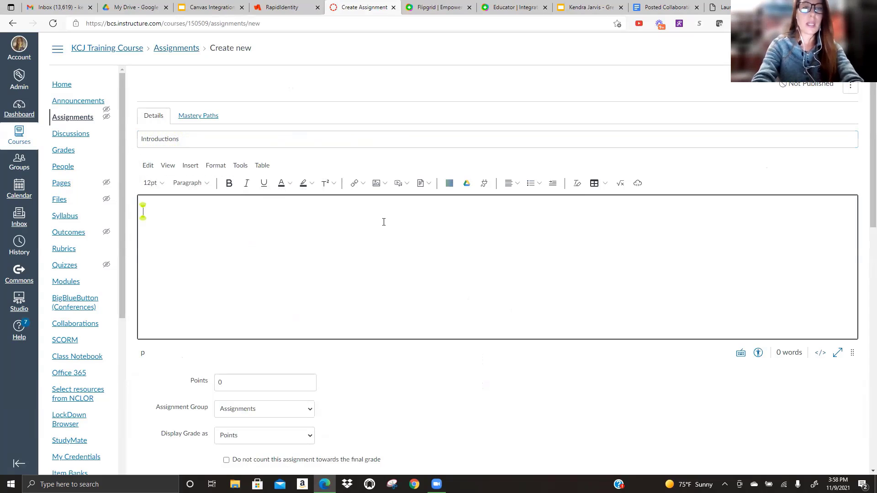
type("Directions:")
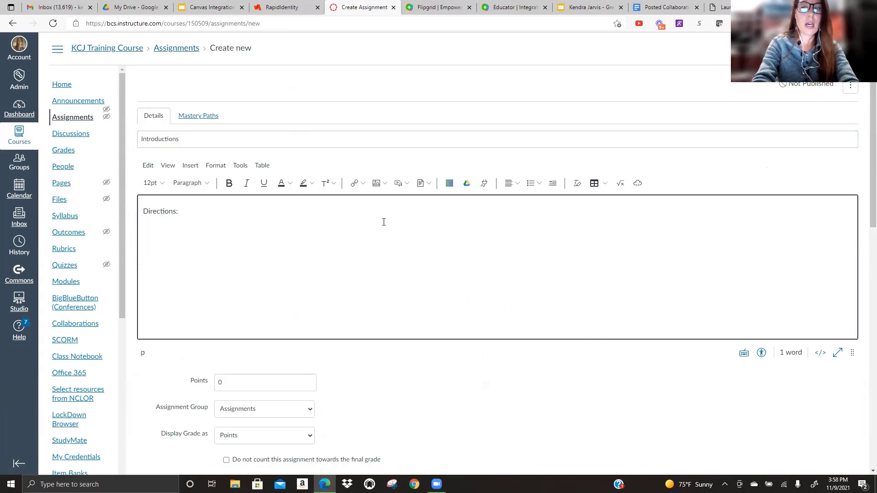
key("Return")
type("Target")
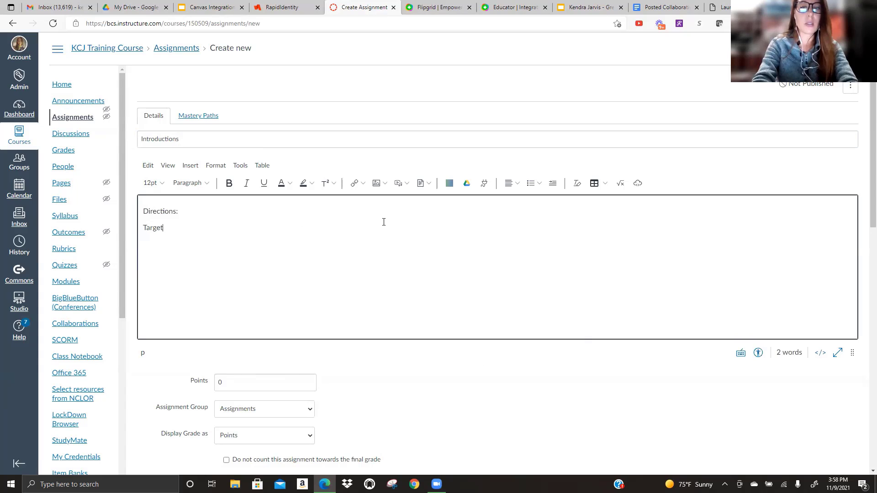
key("BackSpace")
key("BackSpace")
key("BackSpace")
key("BackSpace")
key("BackSpace")
key("BackSpace")
type("Learn")
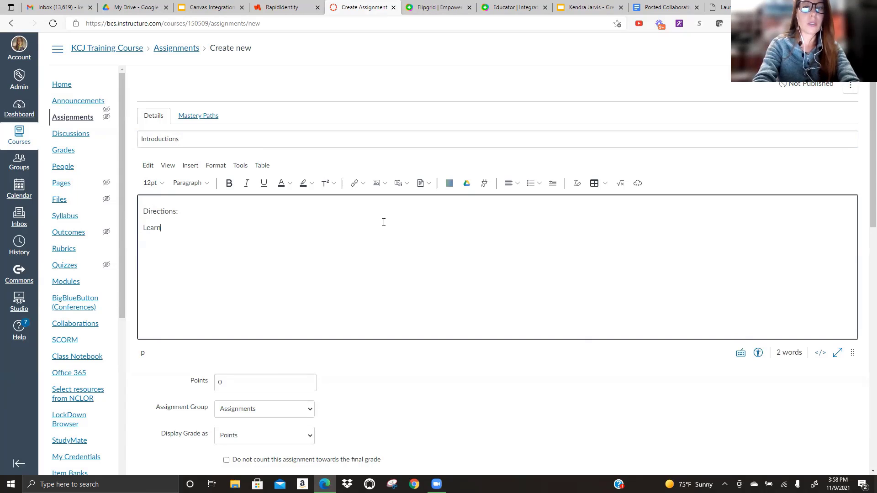
type("ing Target:")
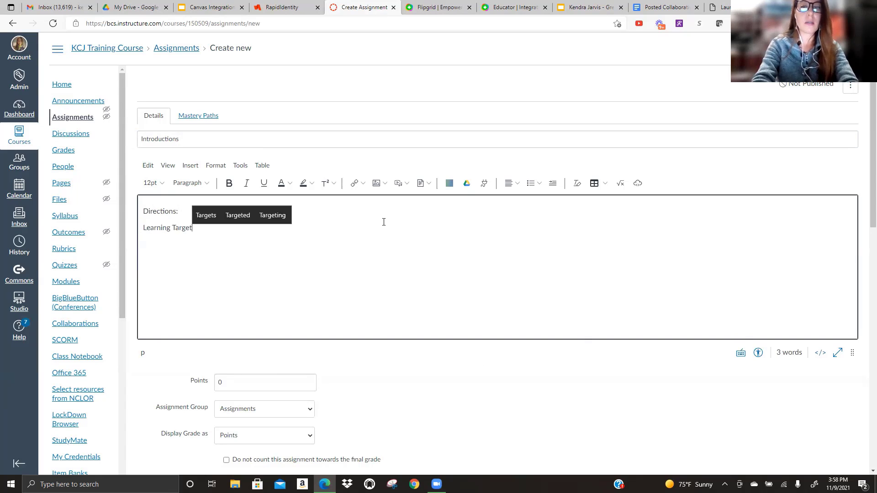
key("Return")
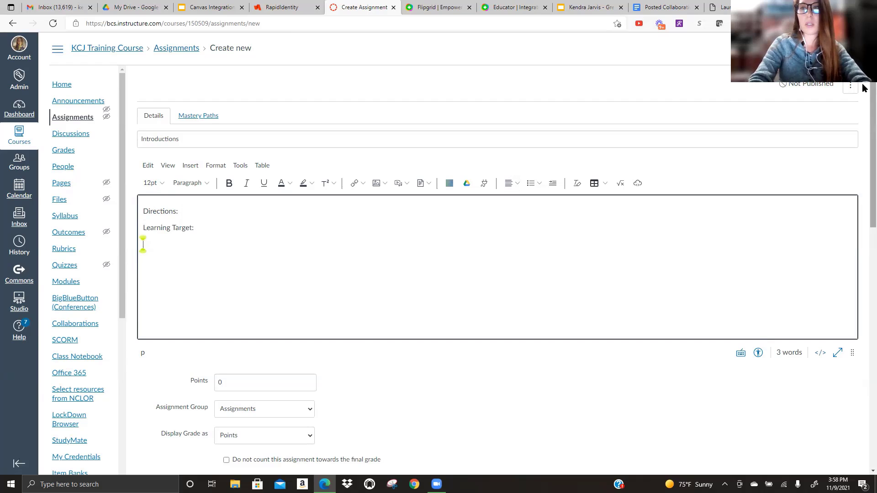
Set the Introductions assignment's points to 100
scroll(419, 194, "down", 4)
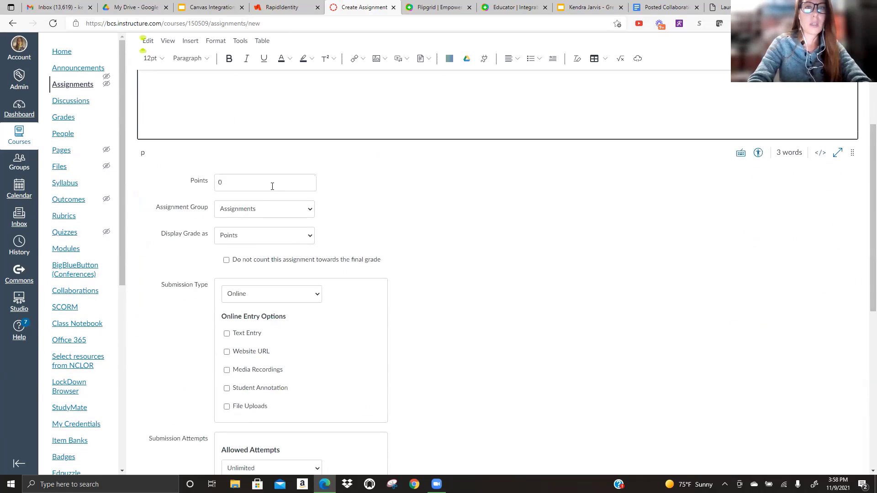
left_click(273, 187)
key("BackSpace")
type("100")
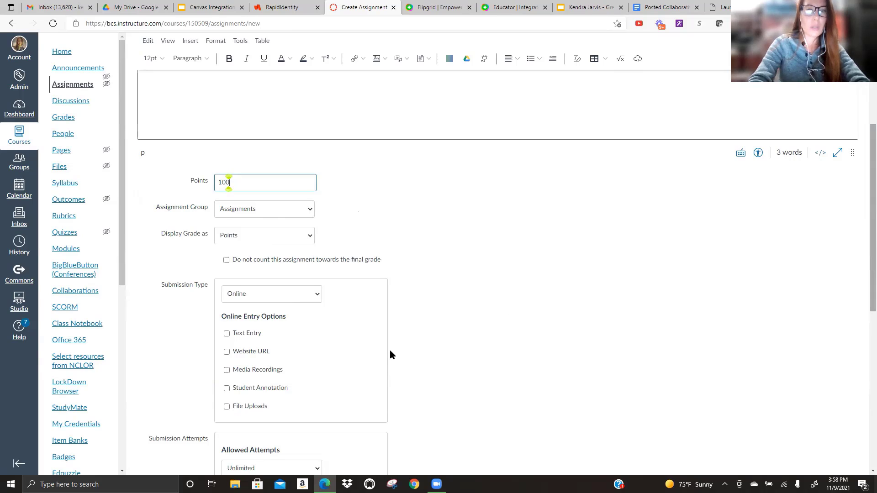
Set the submission type to External Tool and select Flipgrid as the assignment's tool
scroll(318, 297, "down", 5)
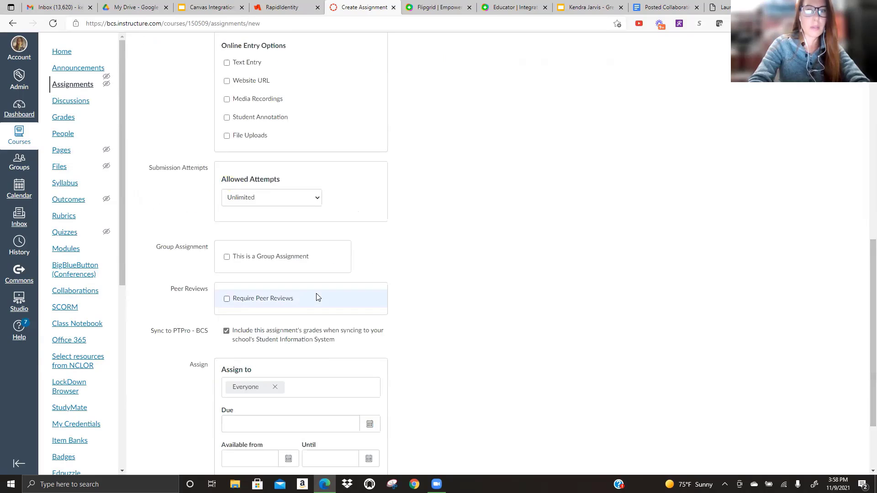
scroll(382, 238, "up", 2)
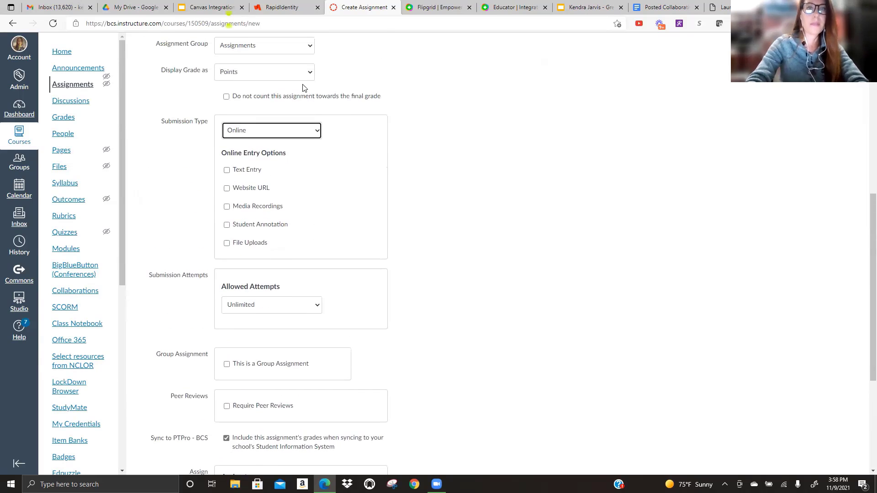
left_click(316, 132)
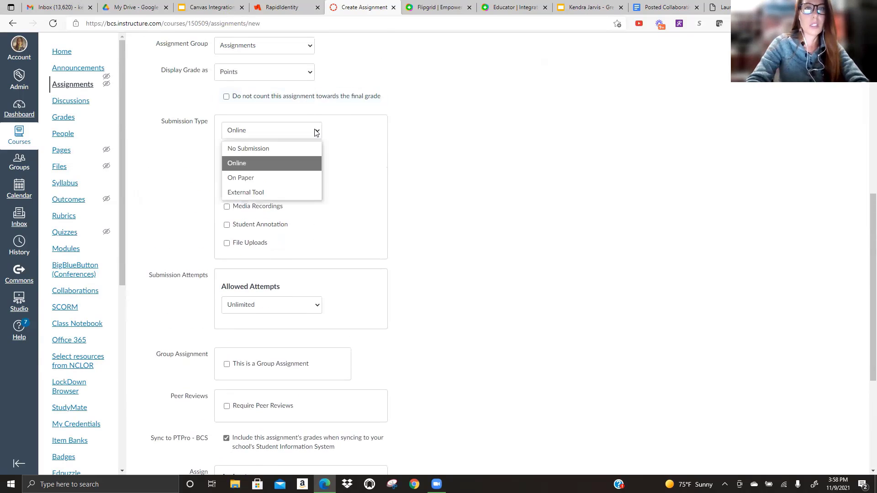
left_click(292, 193)
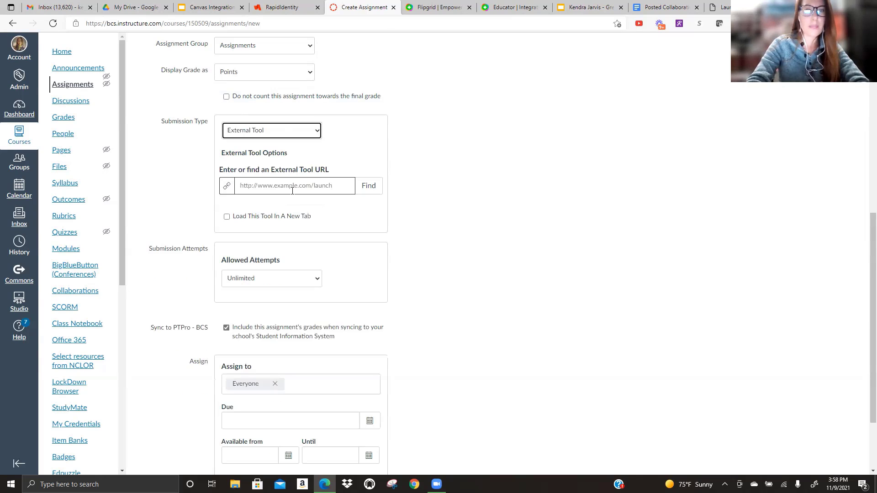
left_click(365, 188)
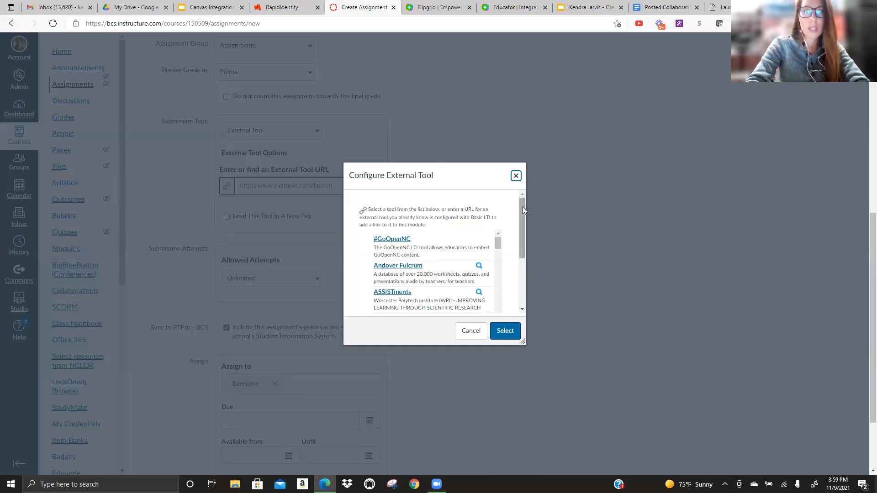
left_click_drag(523, 206, 496, 232)
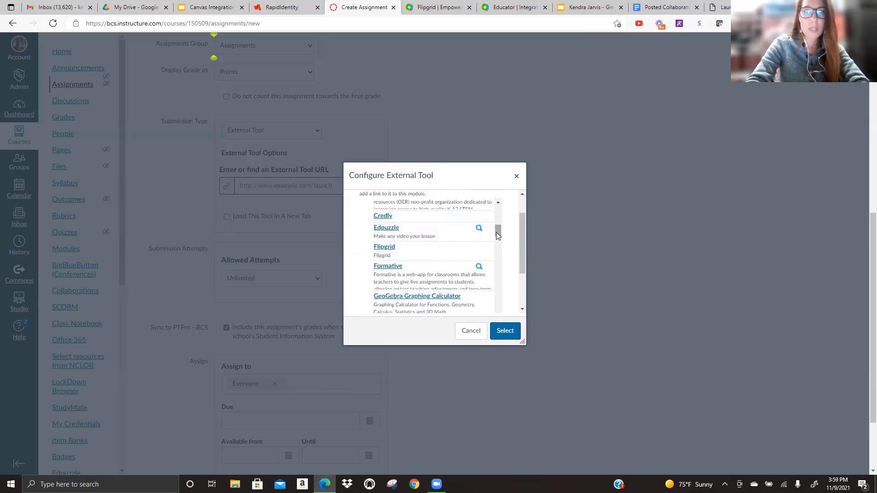
left_click(383, 252)
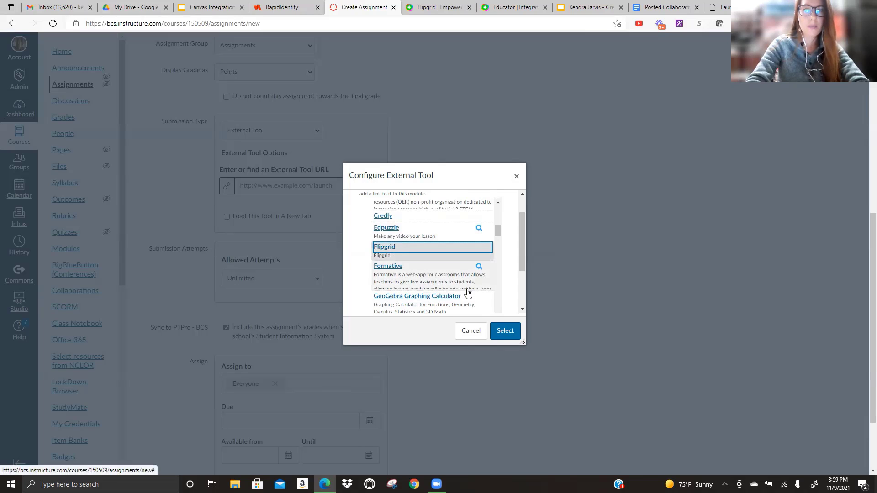
left_click(505, 331)
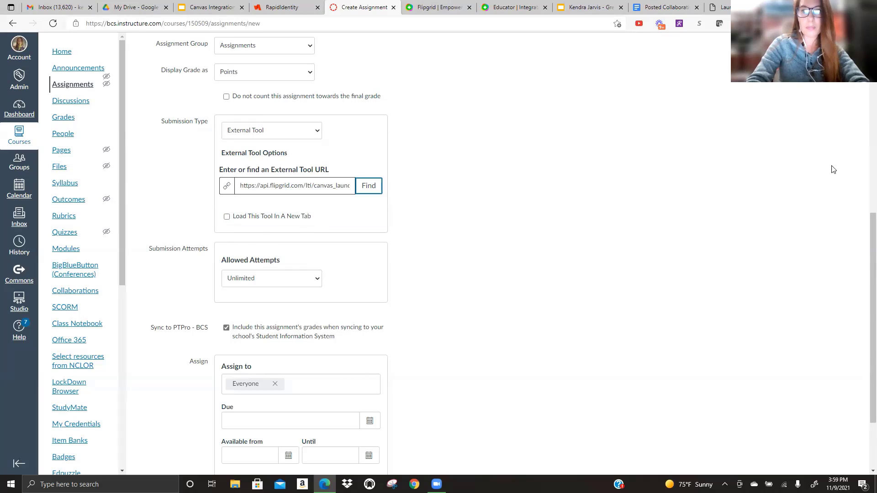
Make the assignment due Nov 19, 2021, available from Nov 9 until Nov 23, 2021
scroll(863, 262, "down", 1)
scroll(864, 262, "down", 2)
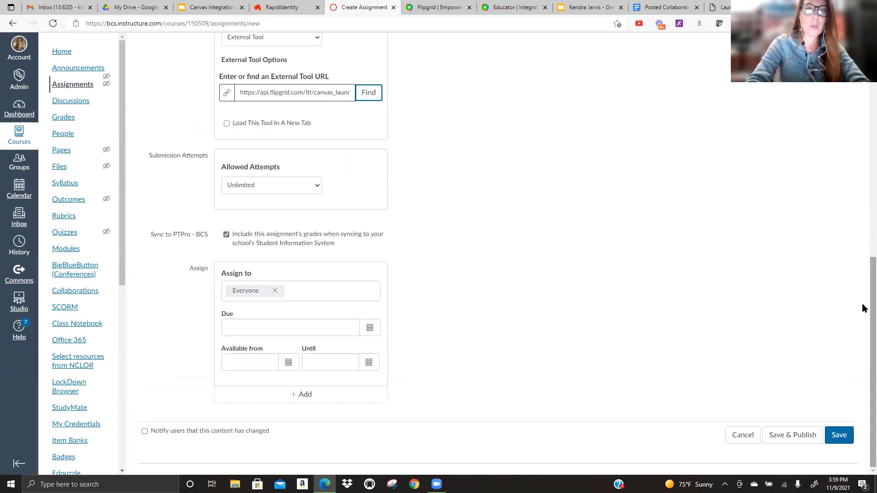
left_click(370, 328)
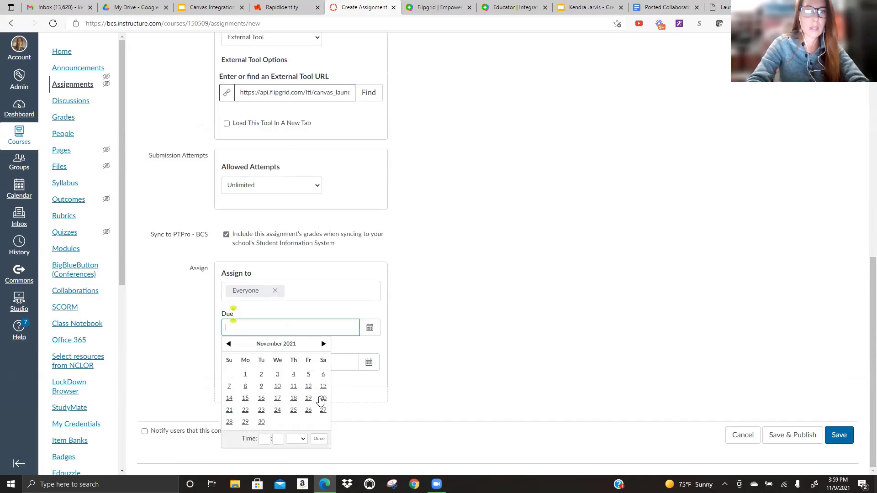
left_click(309, 399)
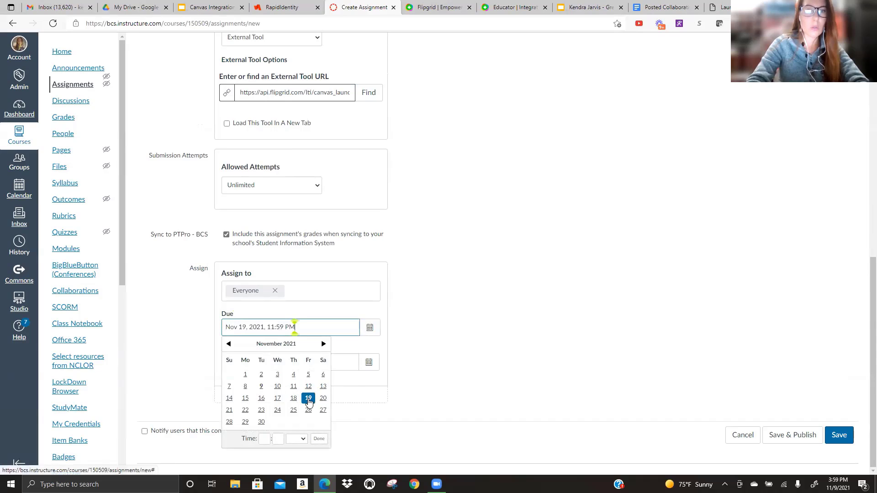
left_click(369, 362)
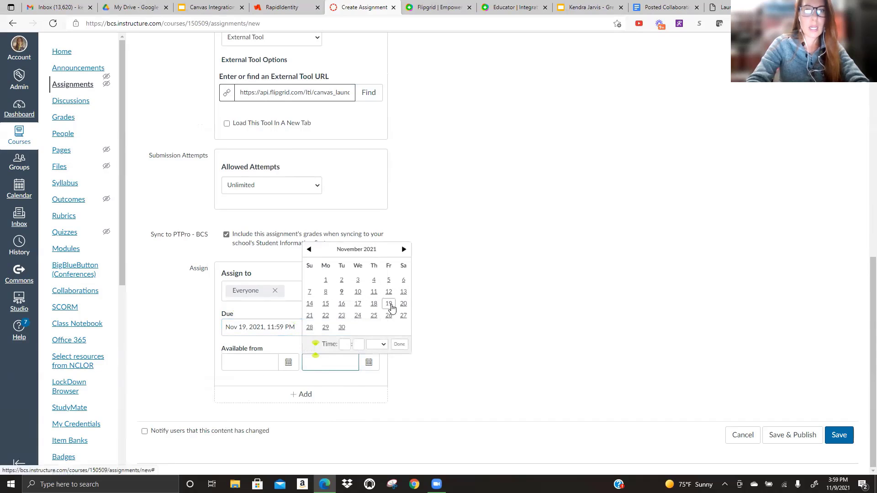
left_click(341, 316)
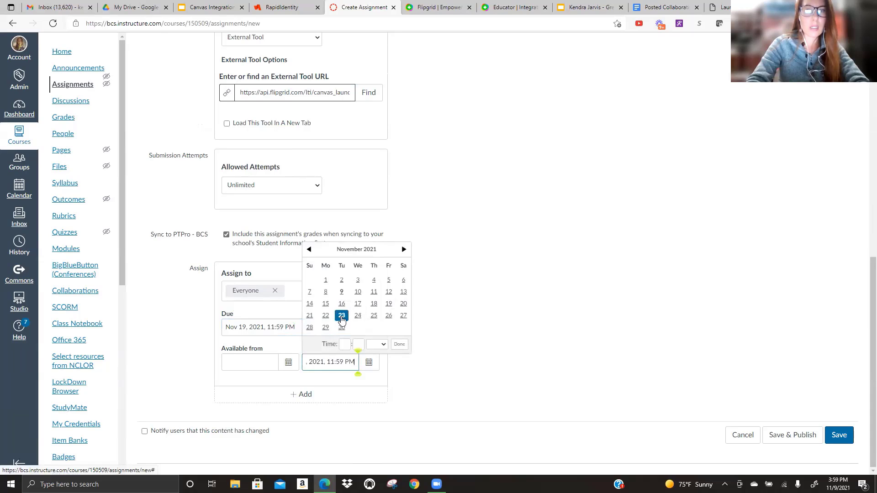
left_click(287, 372)
left_click(288, 362)
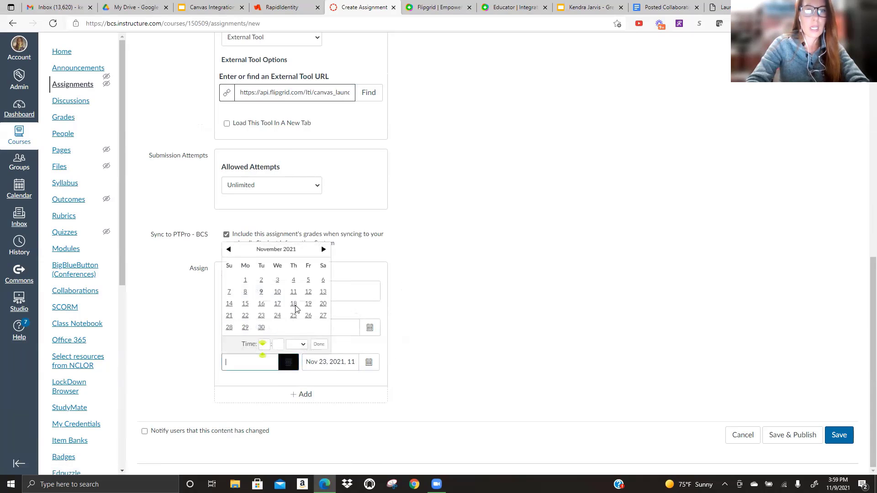
left_click(260, 292)
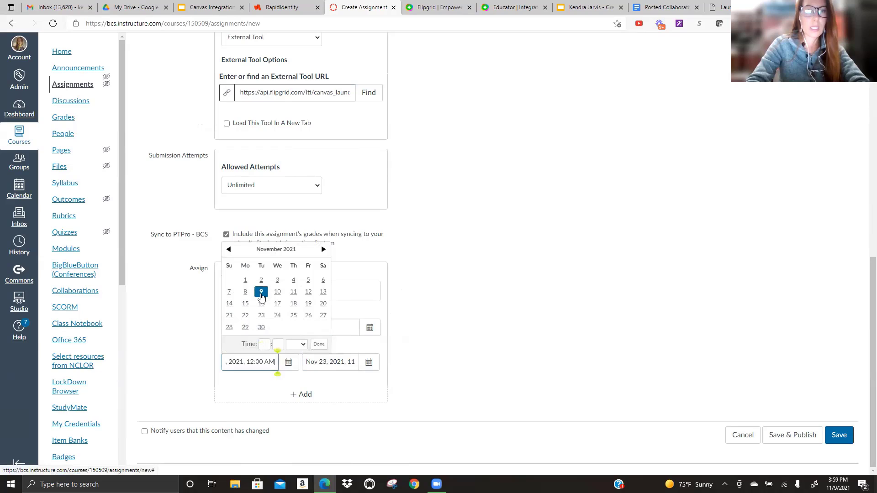
left_click(435, 292)
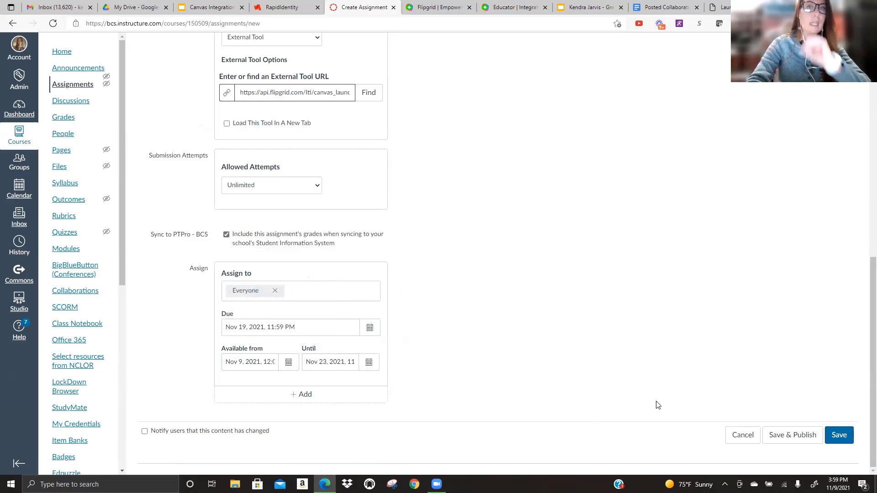
Save and publish the assignment, and create a Flipgrid course group to connect it to Canvas
left_click(785, 438)
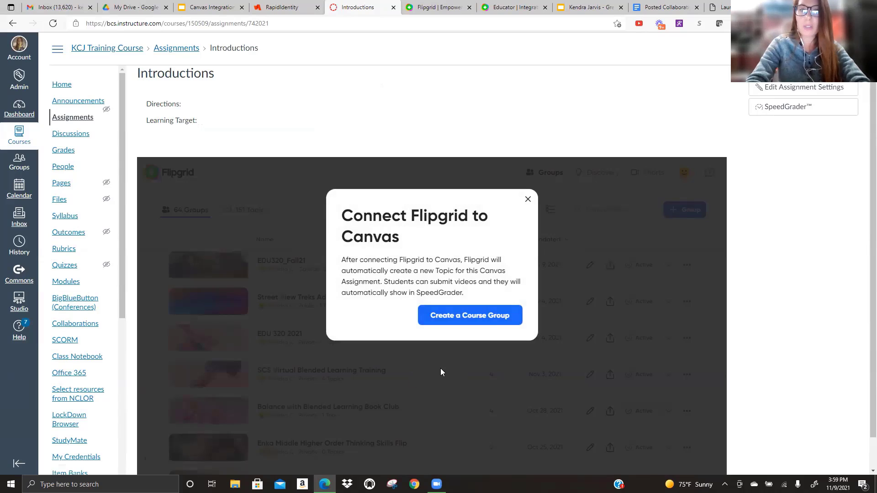
left_click(490, 322)
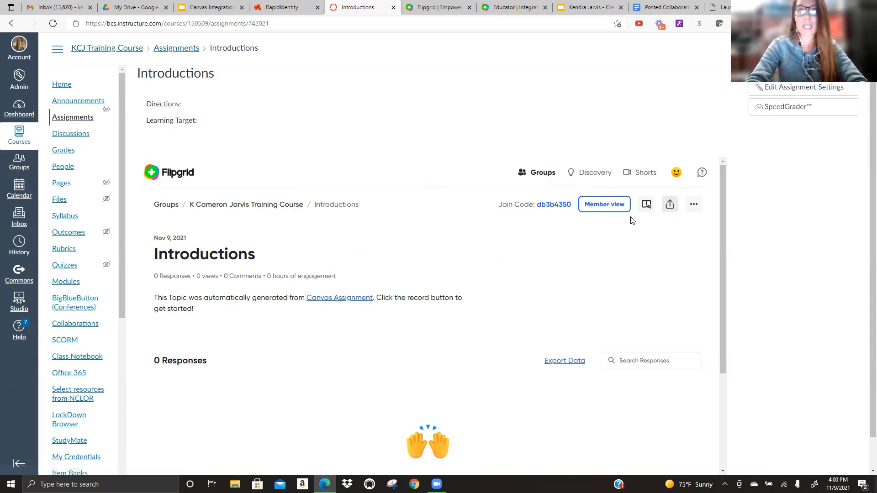
Switch to the Flipgrid site and open the training course's new group from the groups list to view its topics
left_click(516, 7)
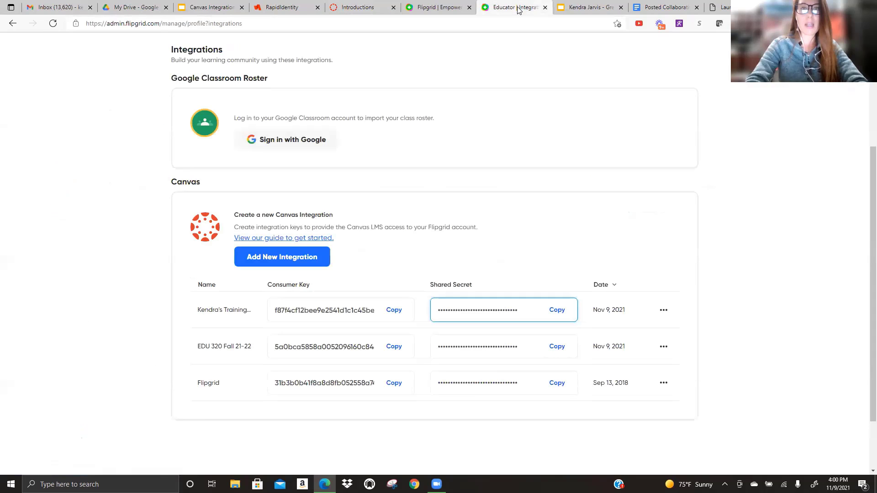
scroll(866, 180, "up", 4)
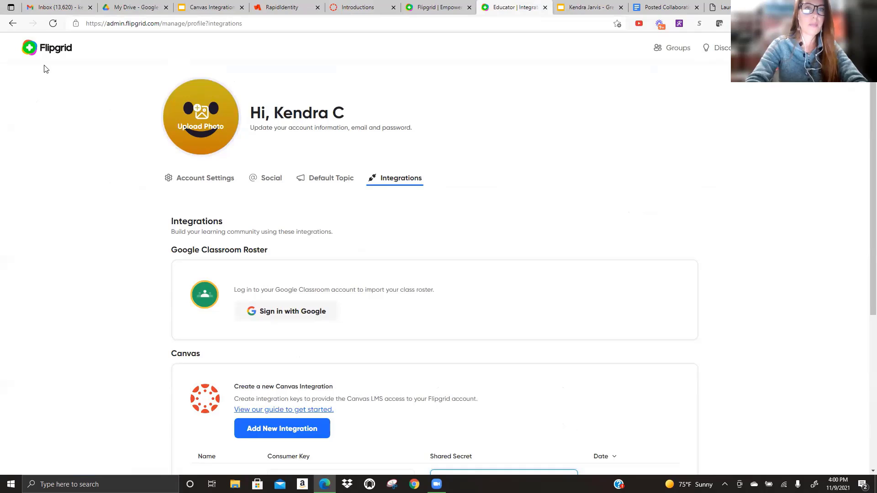
left_click(51, 48)
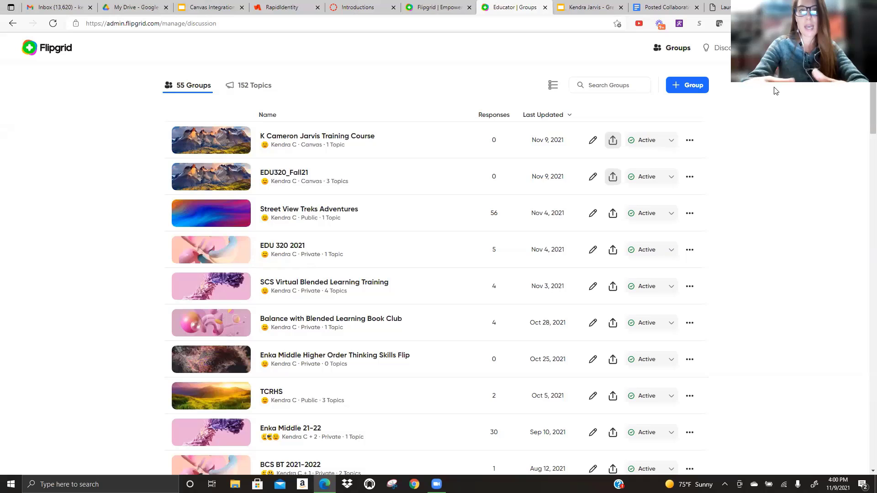
left_click(340, 135)
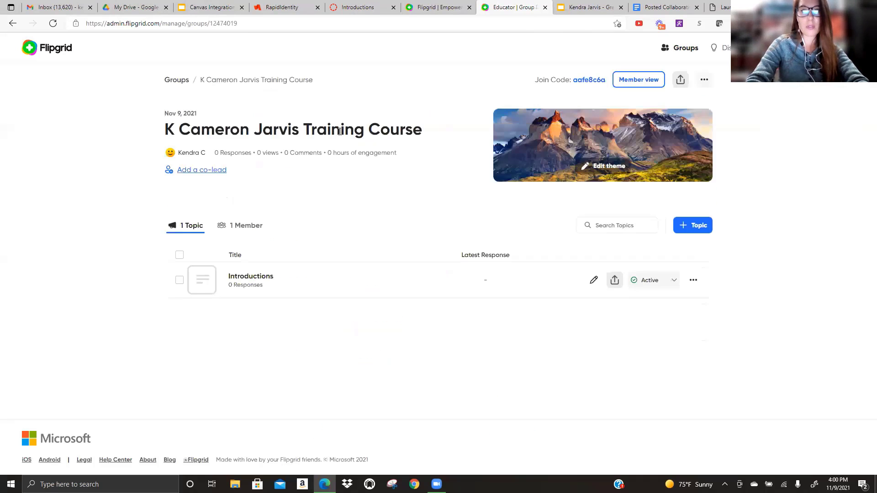
Return to the Introductions assignment in Canvas and open its embedded Flipgrid topic for editing
left_click(369, 7)
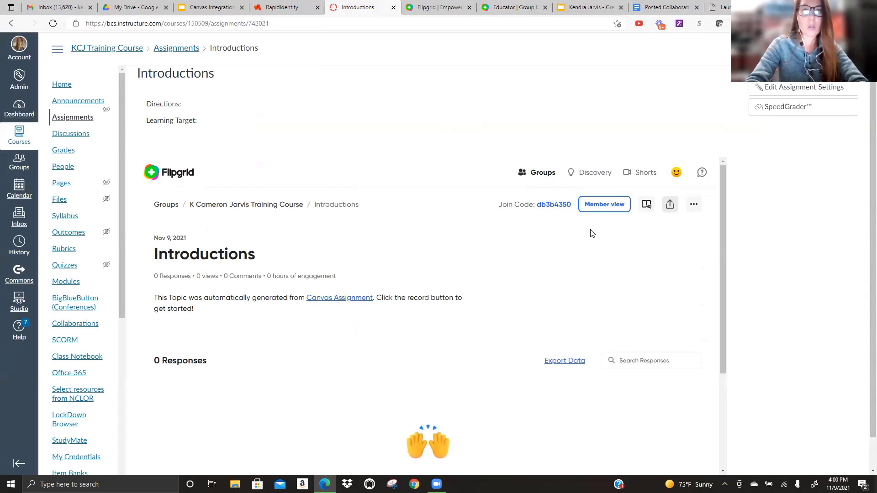
left_click(691, 206)
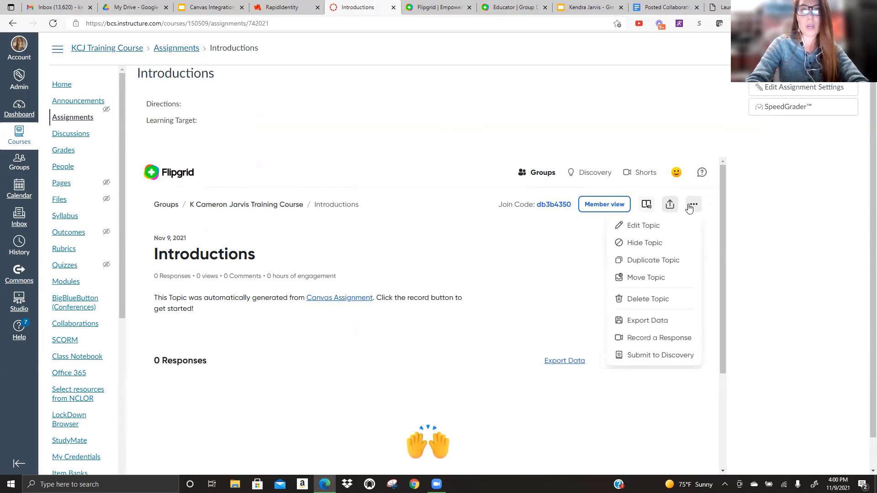
left_click(676, 224)
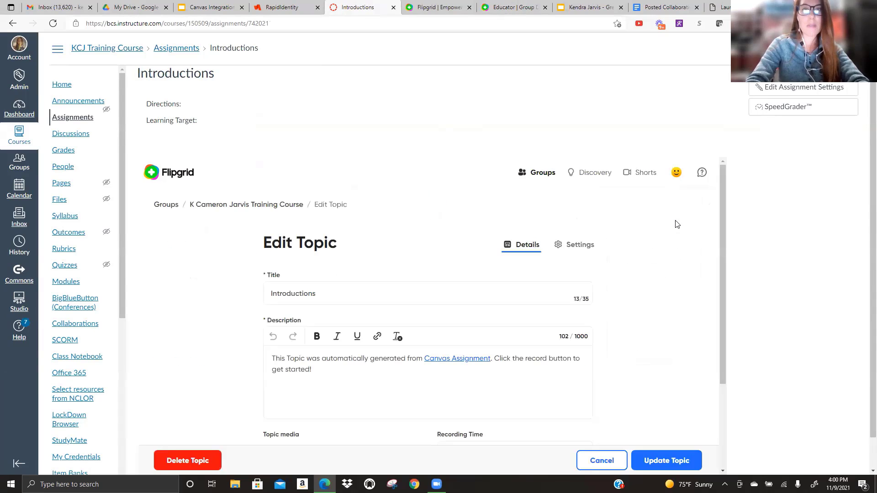
Add two line breaks after the existing text in the topic's description
left_click(335, 374)
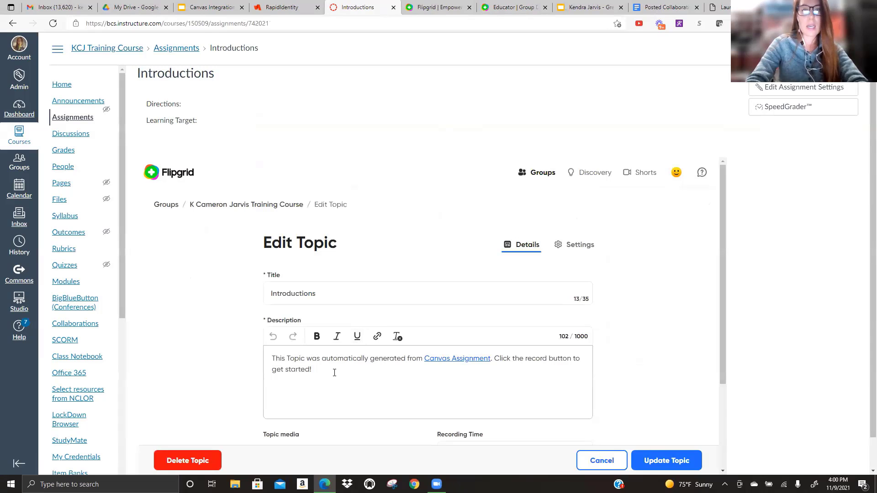
key("Return")
key("Return")
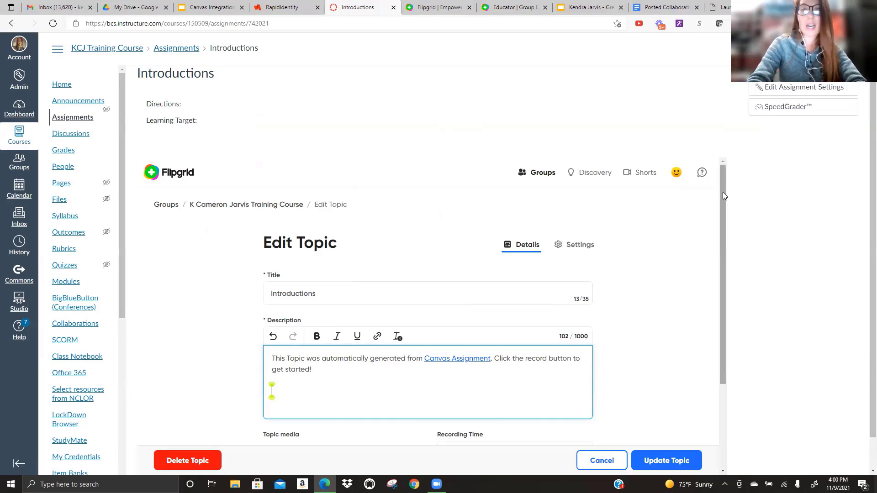
Look through the available recording time options for the topic without choosing a different one
left_click_drag(723, 196, 723, 272)
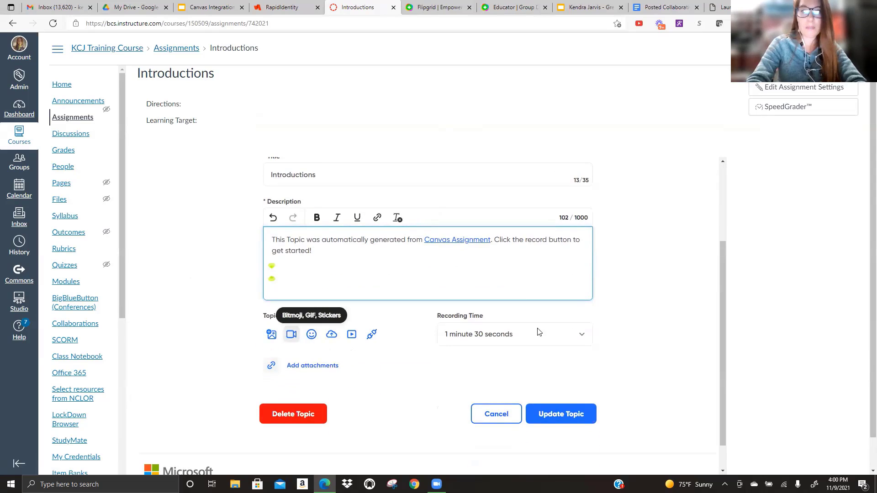
left_click(587, 341)
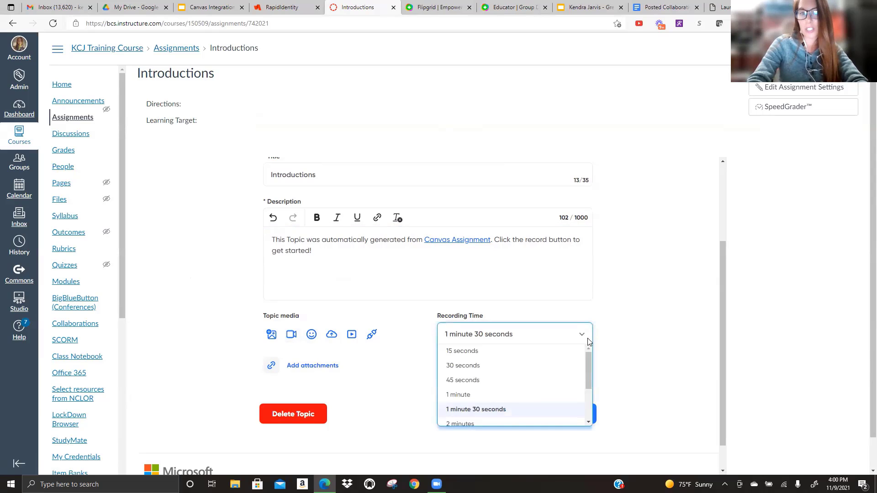
mouse_move(588, 356)
left_mouse_down()
mouse_move(587, 390)
mouse_move(589, 368)
left_mouse_up()
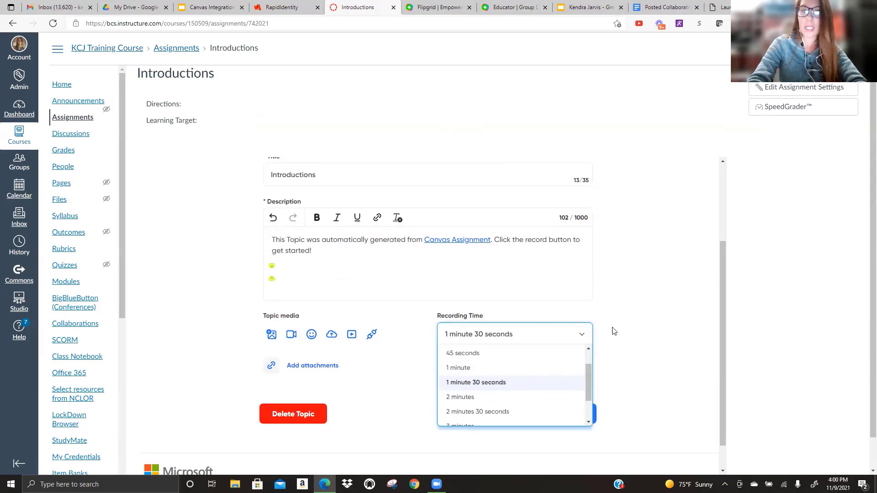
left_click(668, 306)
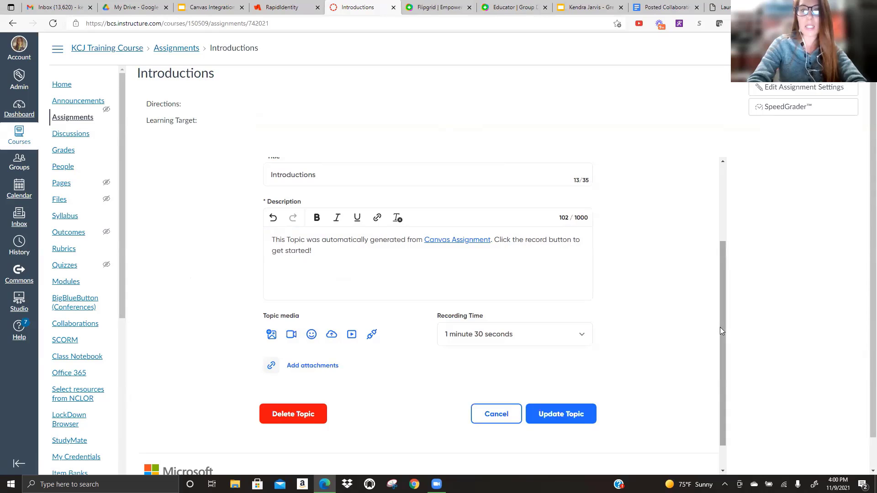
View the topic's settings for status, schedule, moderation and comments, and save the topic update
left_click_drag(723, 328, 719, 254)
left_click(576, 245)
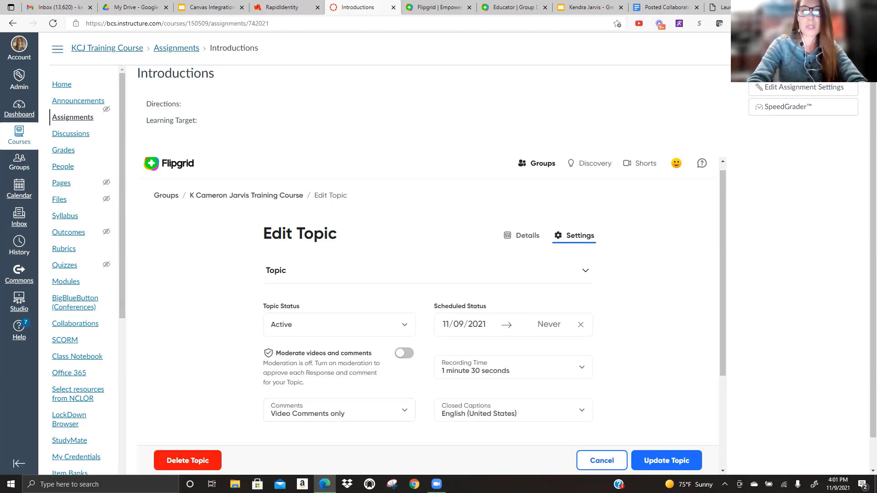
left_click(679, 462)
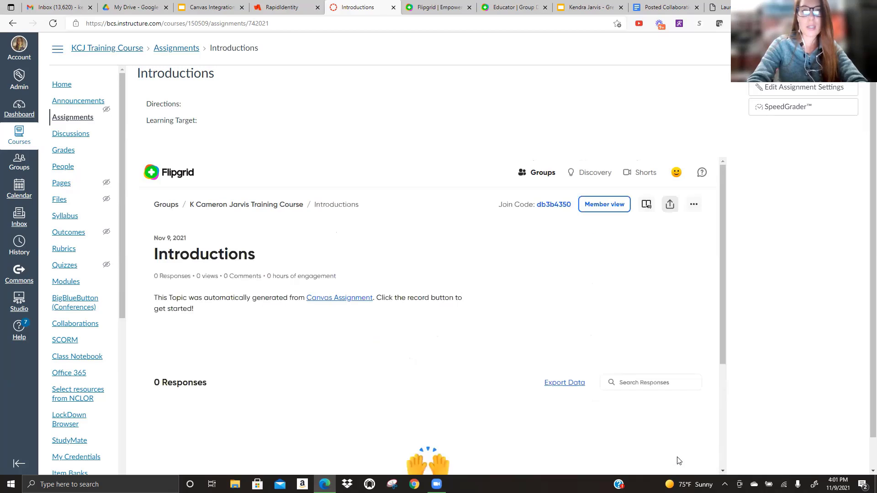